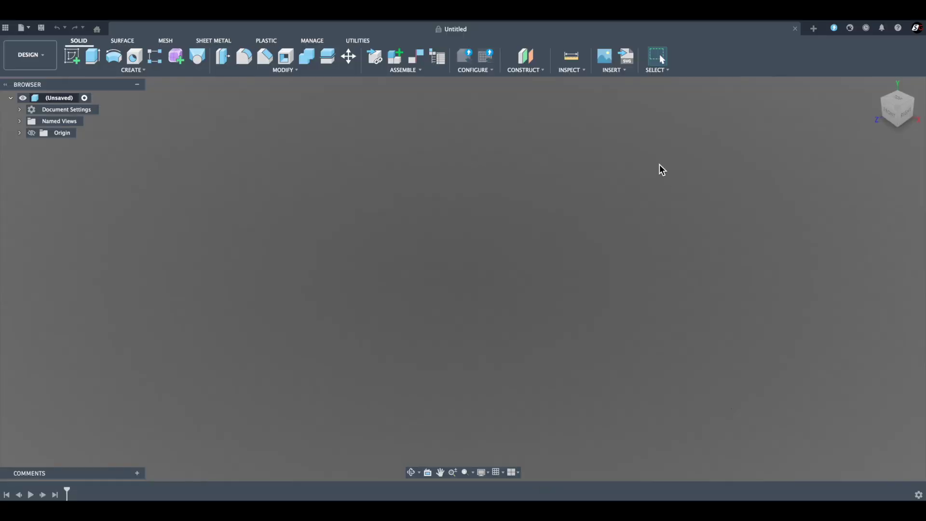
# Create a new component named 'V airaid logo' under the root.
pyautogui.rightClick(19, 94)
pyautogui.click(80, 101)
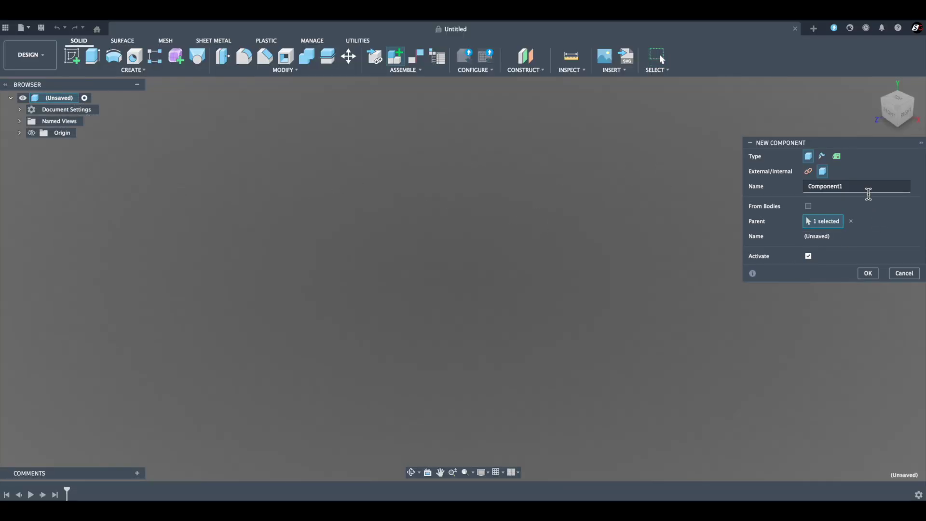
pyautogui.doubleClick(855, 188)
pyautogui.write('V airraid lo')
pyautogui.press('BackSpace')
pyautogui.press('BackSpace')
pyautogui.press('BackSpace')
pyautogui.press('BackSpace')
pyautogui.press('BackSpace')
pyautogui.press('BackSpace')
pyautogui.write('aid logo')
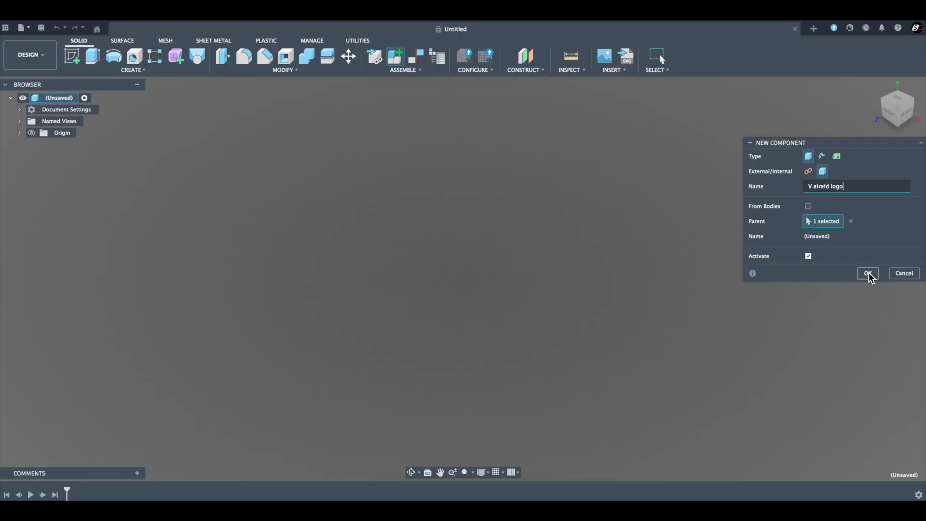
pyautogui.click(868, 273)
# Sketch on the front plane and insert the caliper photo as a canvas rotated 5 degrees.
pyautogui.click(72, 56)
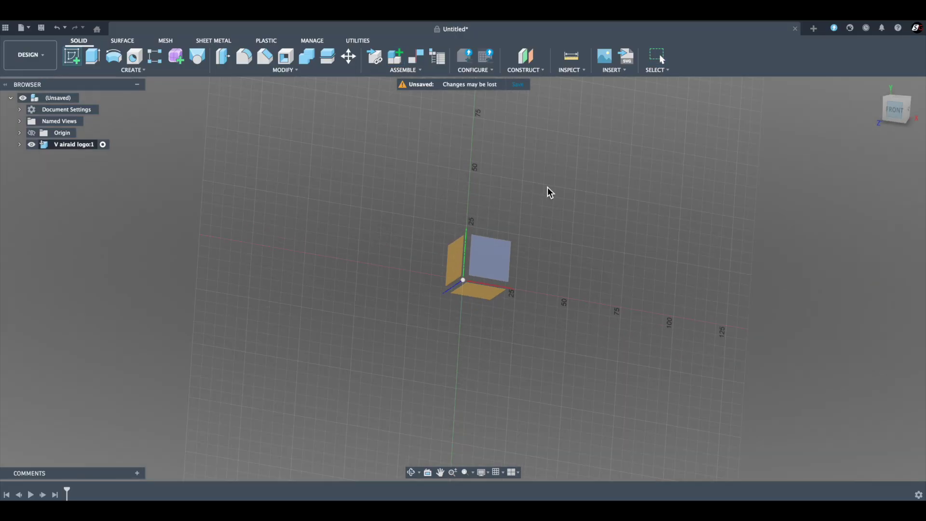
pyautogui.click(492, 250)
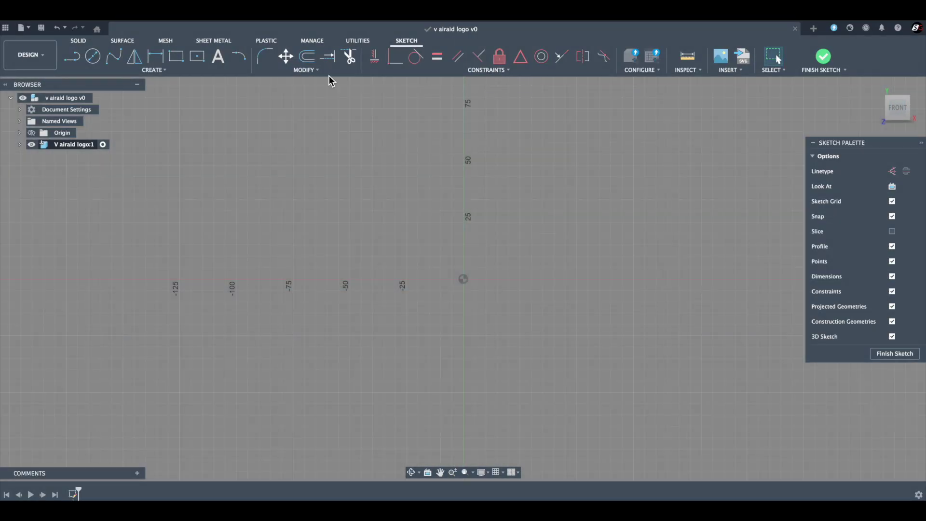
pyautogui.click(725, 71)
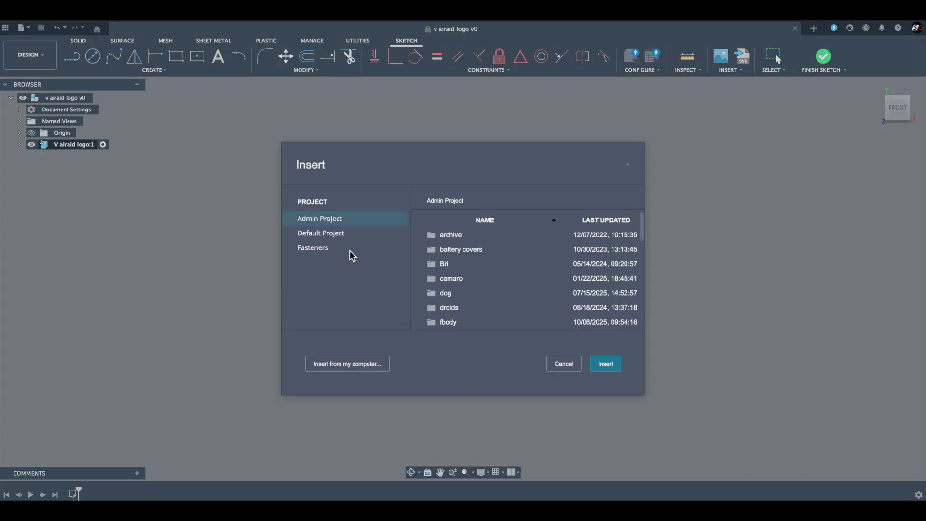
pyautogui.click(341, 363)
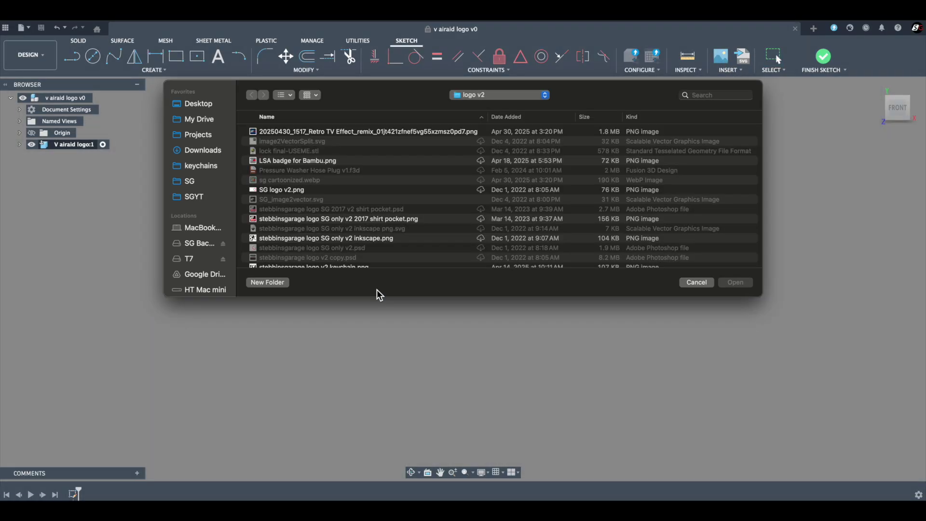
pyautogui.click(207, 134)
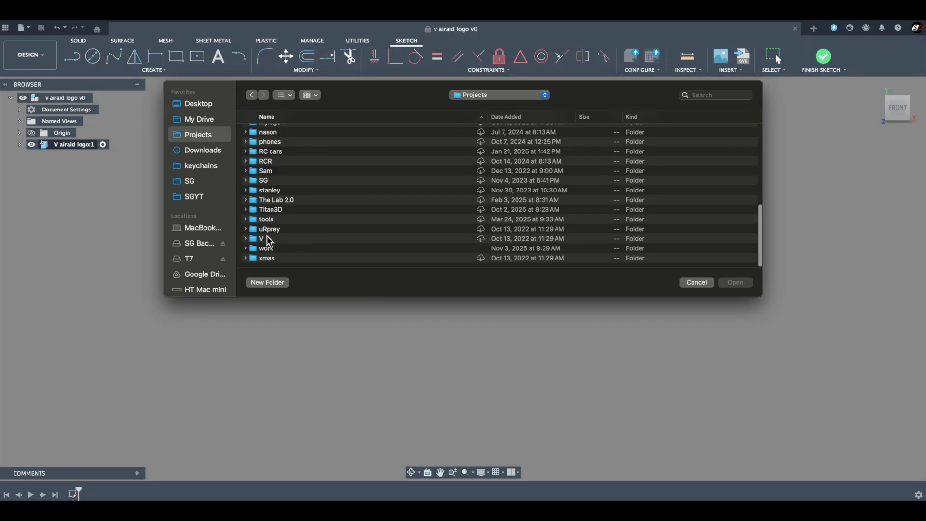
pyautogui.doubleClick(268, 236)
pyautogui.doubleClick(292, 132)
pyautogui.doubleClick(290, 135)
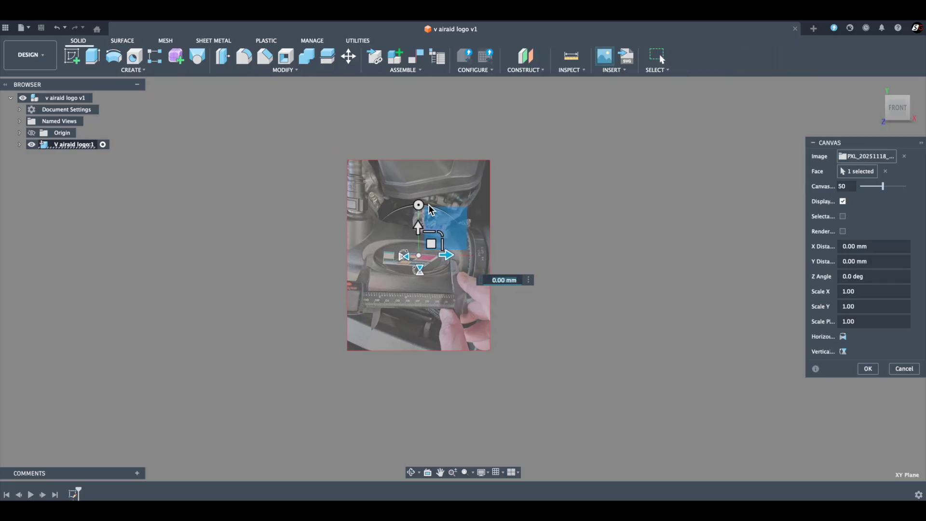
pyautogui.moveTo(418, 205); pyautogui.dragTo(419, 210)
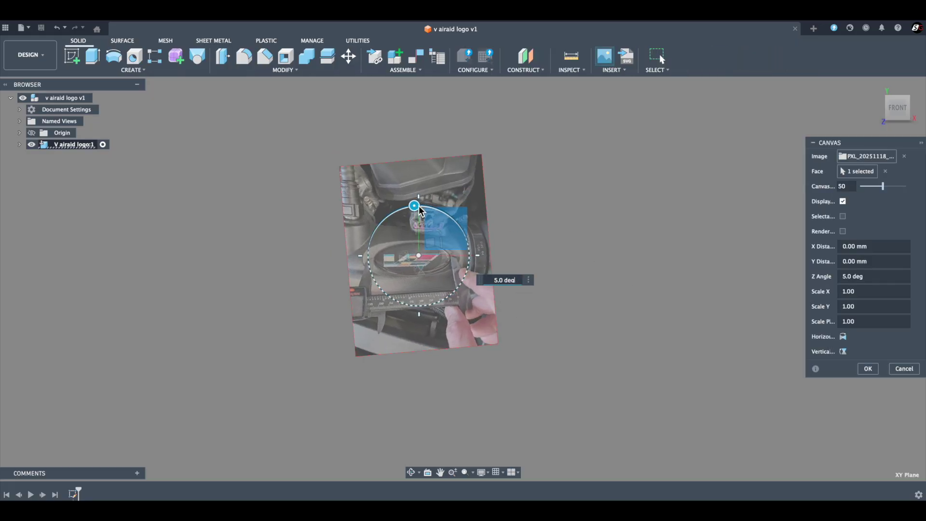
pyautogui.click(868, 369)
pyautogui.click(20, 144)
# Calibrate the canvas so the badge's left-to-right edges measure 80.2 mm.
pyautogui.rightClick(84, 179)
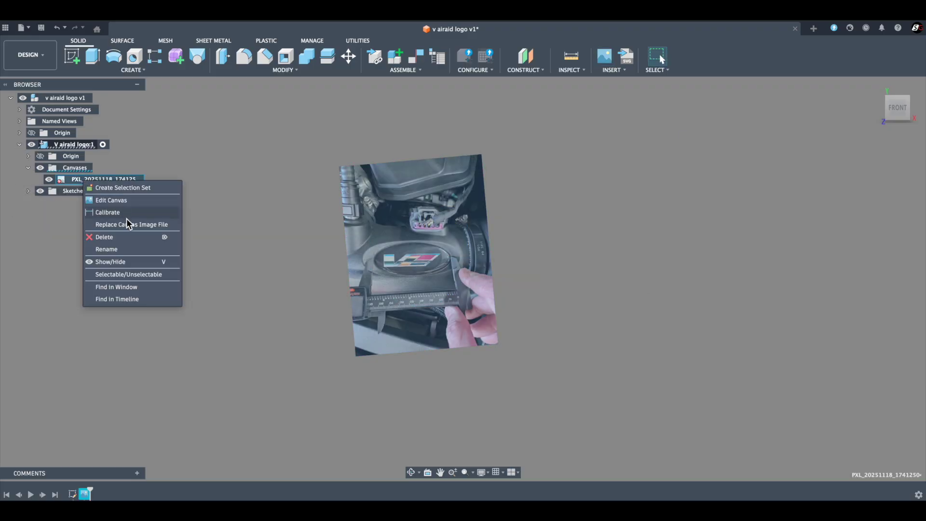
pyautogui.click(127, 214)
pyautogui.scroll(5, 393, 275)
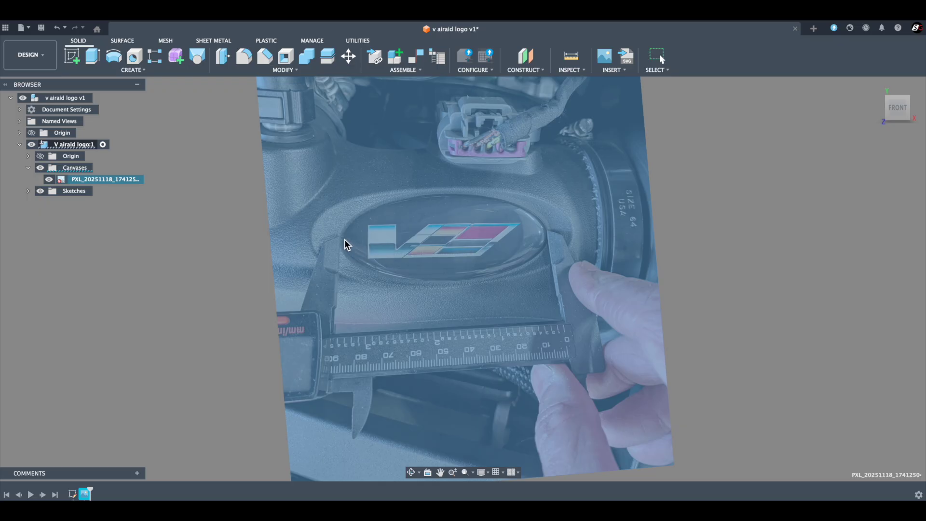
pyautogui.click(346, 240)
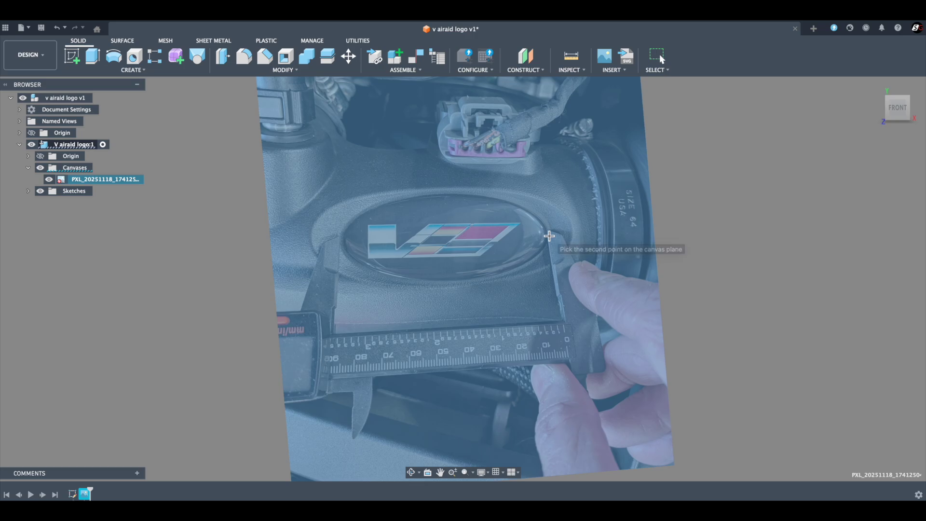
pyautogui.click(548, 235)
pyautogui.write('80.2')
pyautogui.press('Return')
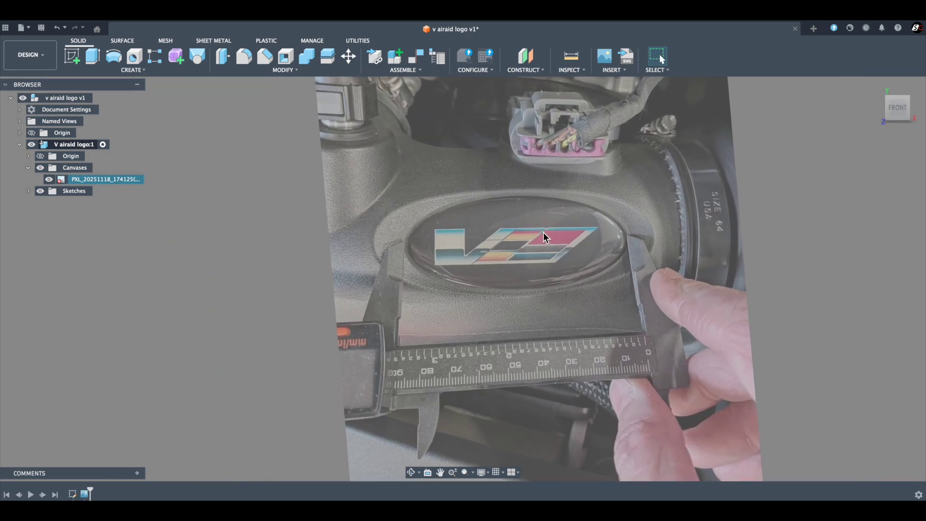
# Start a new sketch and set the canvas Z angle to -1 degree.
pyautogui.click(72, 56)
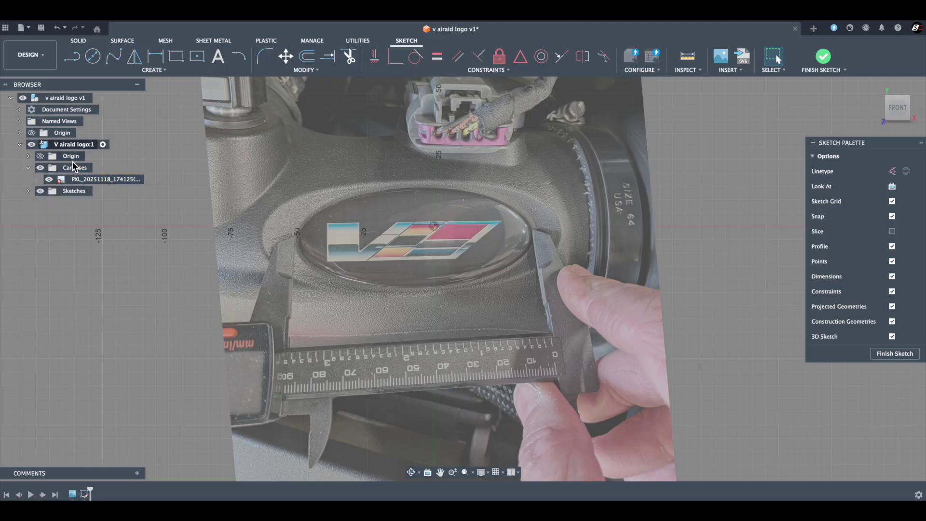
pyautogui.rightClick(78, 180)
pyautogui.click(125, 202)
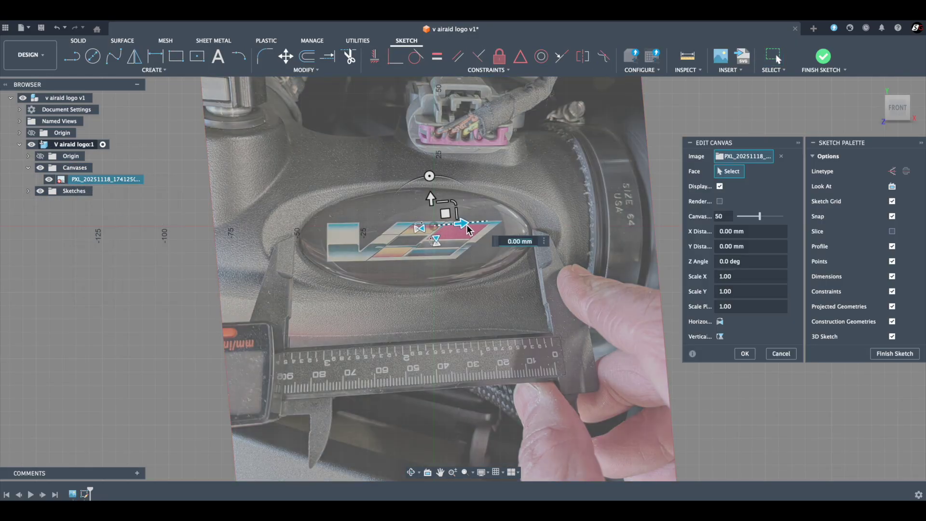
pyautogui.moveTo(467, 226); pyautogui.dragTo(462, 206)
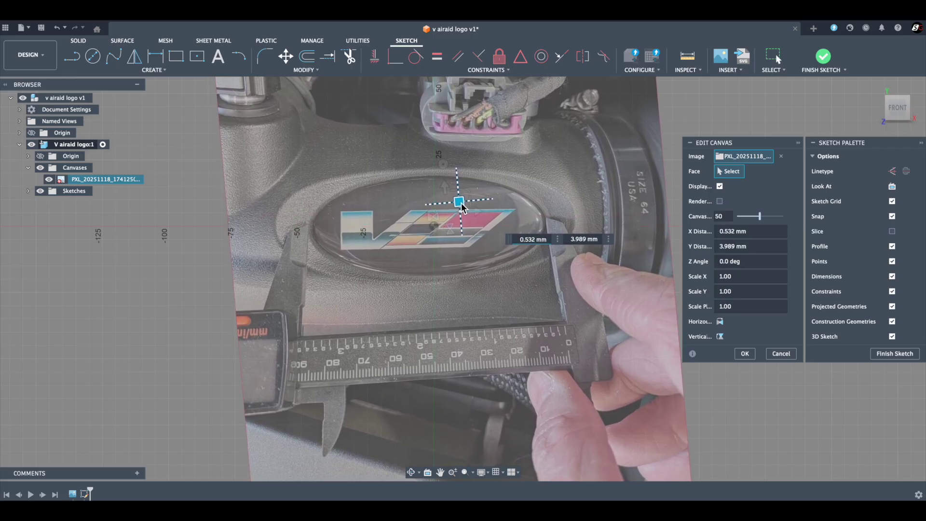
pyautogui.moveTo(444, 164); pyautogui.dragTo(449, 189)
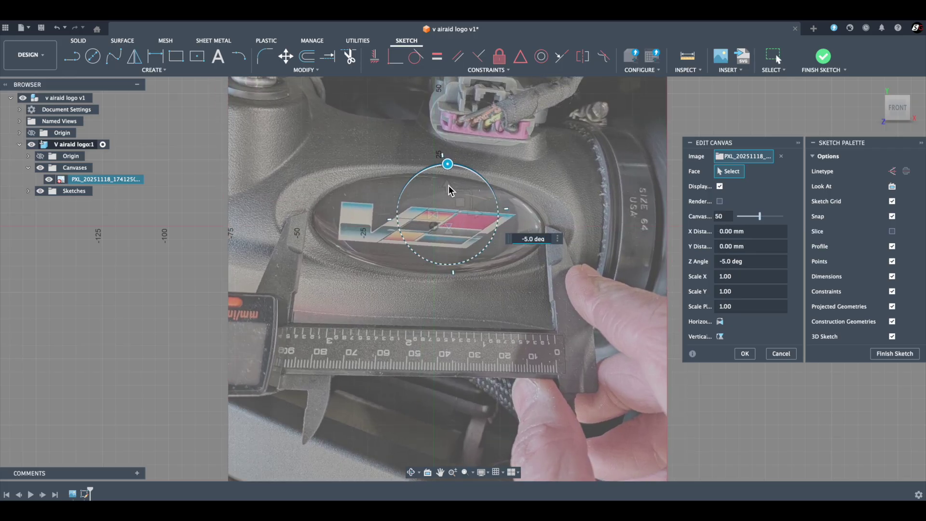
pyautogui.click(533, 239)
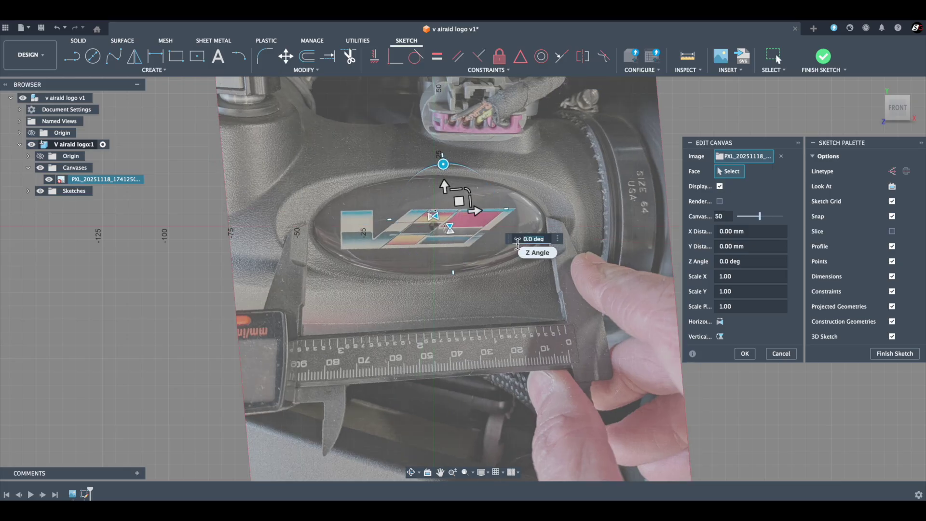
pyautogui.write('-1')
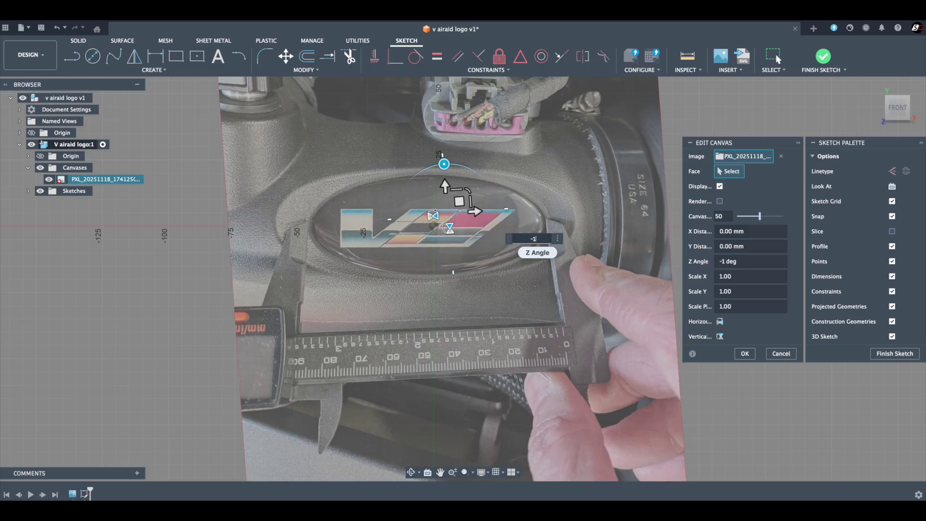
pyautogui.press('Return')
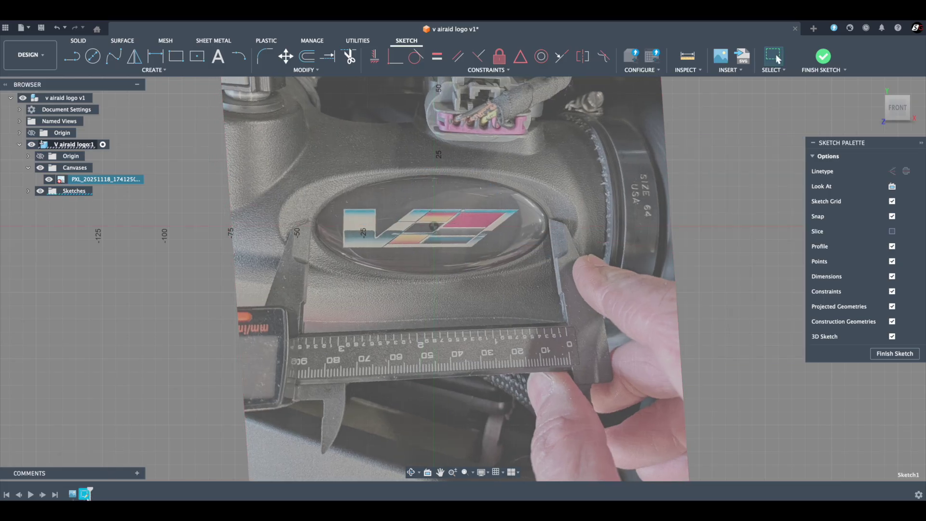
# Draw an ellipse centred on the origin through the badge's right end and top edge.
pyautogui.click(146, 70)
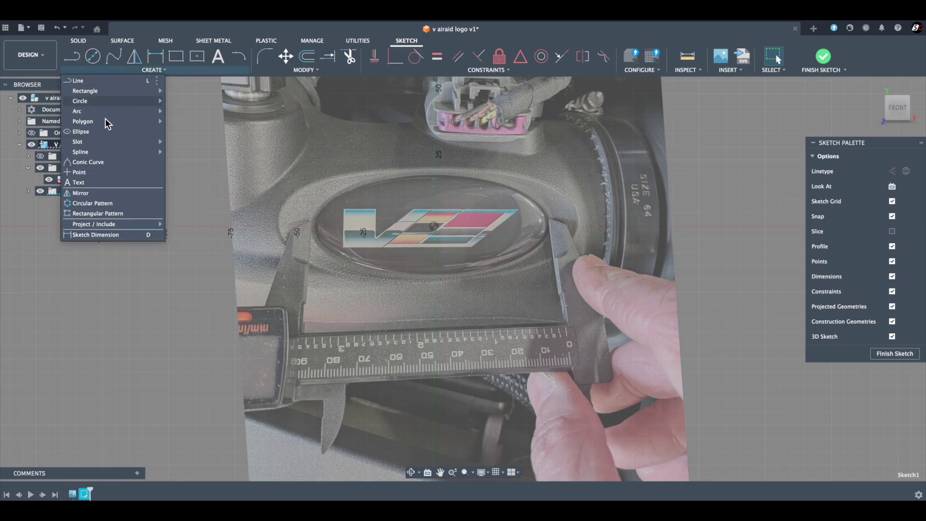
pyautogui.click(90, 134)
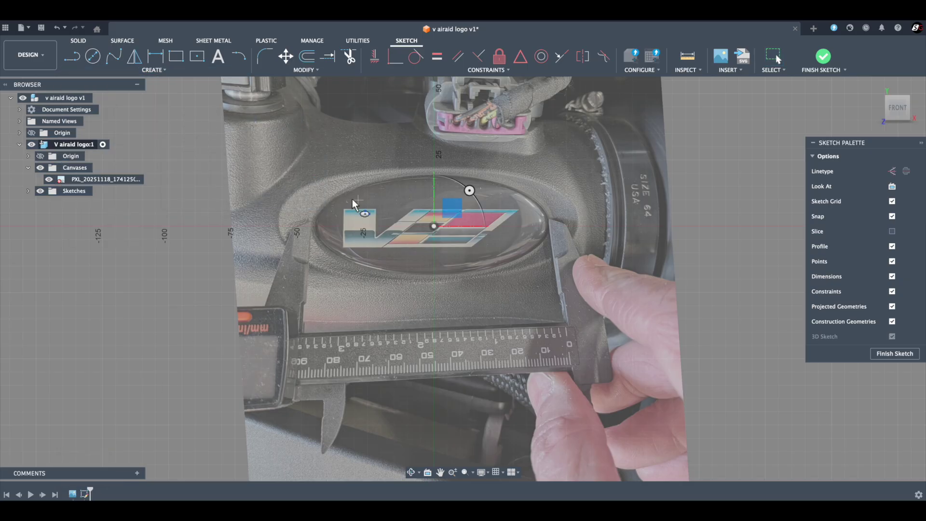
pyautogui.click(434, 227)
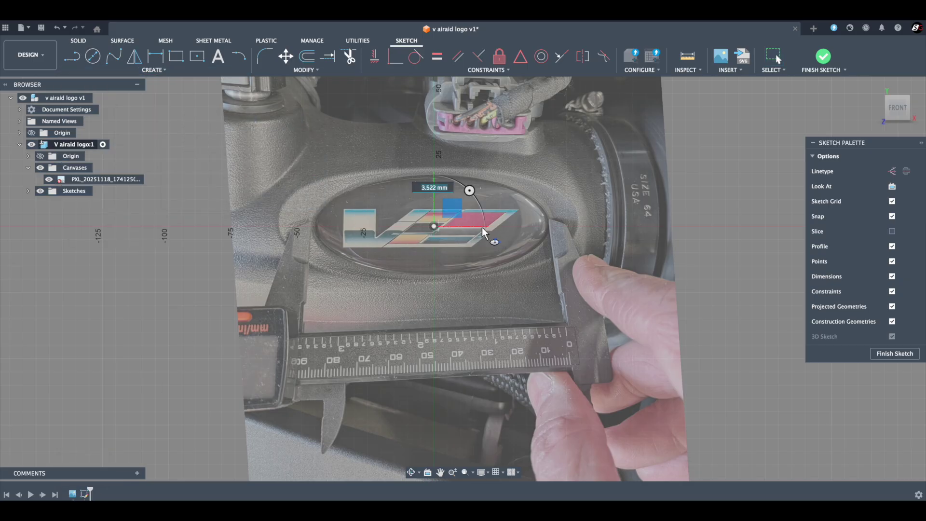
pyautogui.click(549, 227)
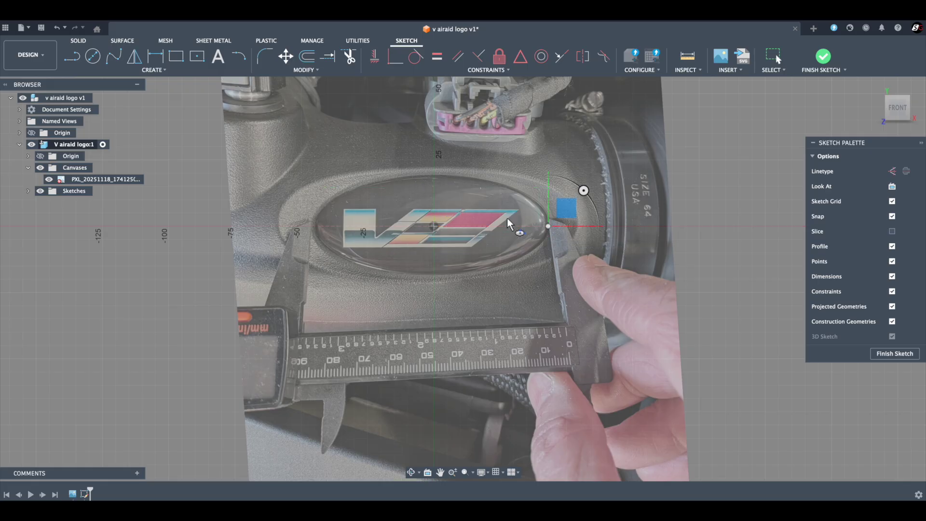
pyautogui.click(439, 176)
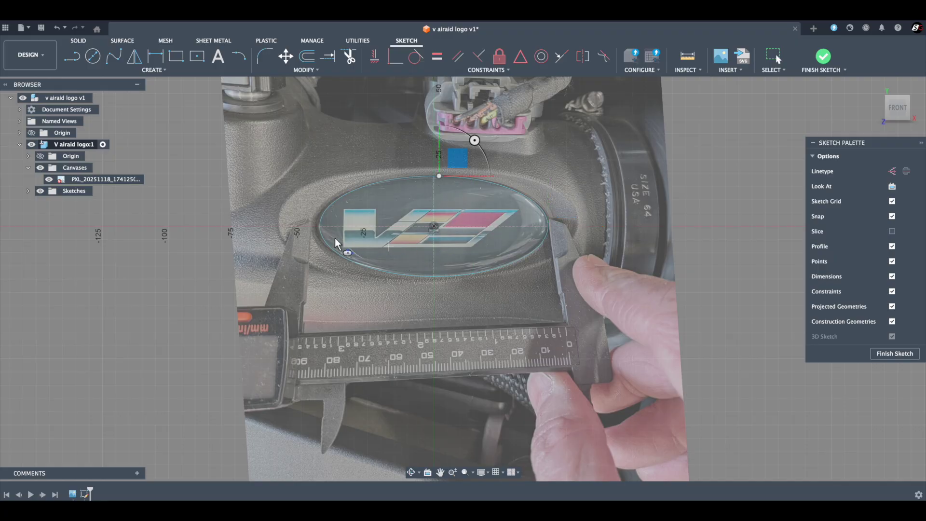
pyautogui.press('Escape')
# Dimension the ellipse's left-to-right width as 88.21 mm.
pyautogui.press('d')
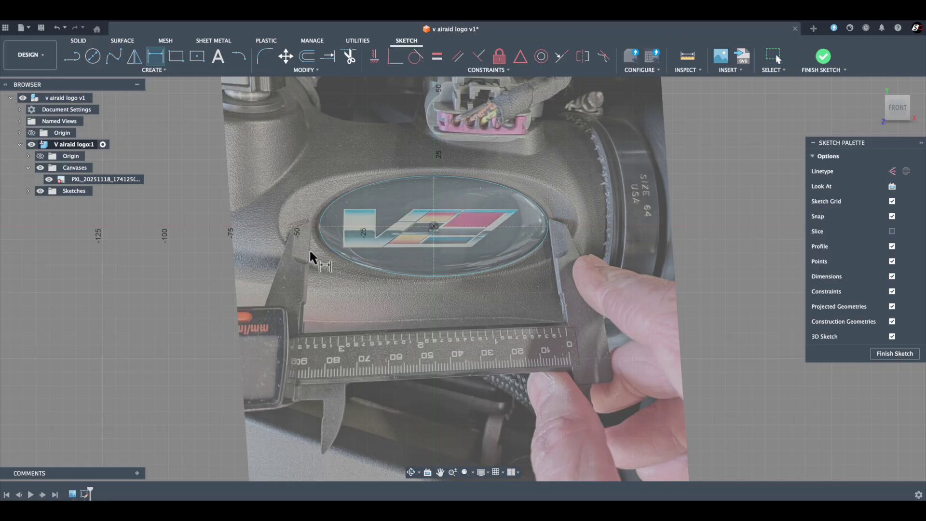
pyautogui.click(320, 225)
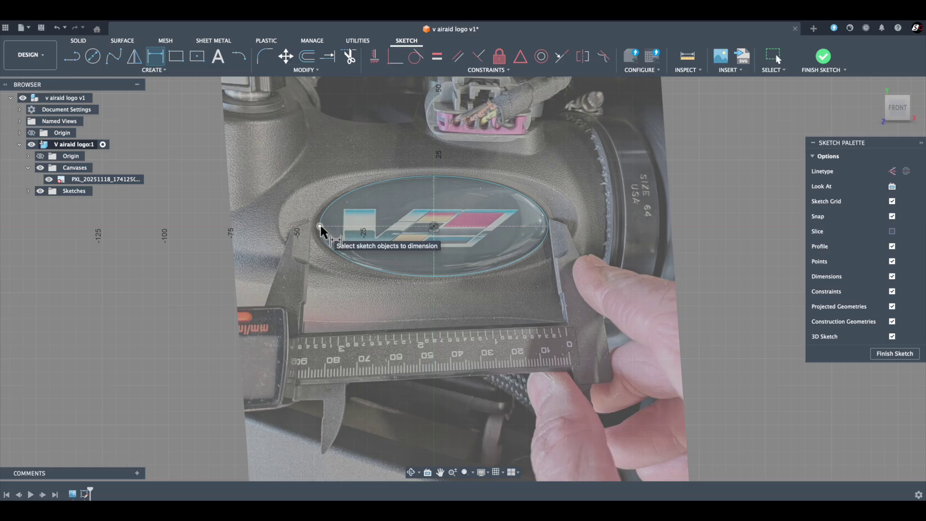
pyautogui.click(549, 226)
pyautogui.click(456, 311)
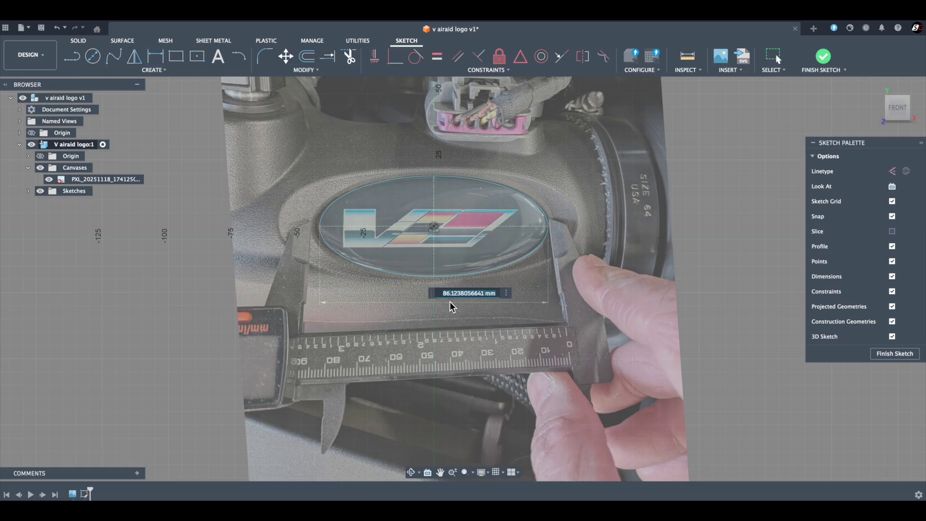
pyautogui.write('88.21')
pyautogui.scroll(5, 417, 213)
pyautogui.press('Return')
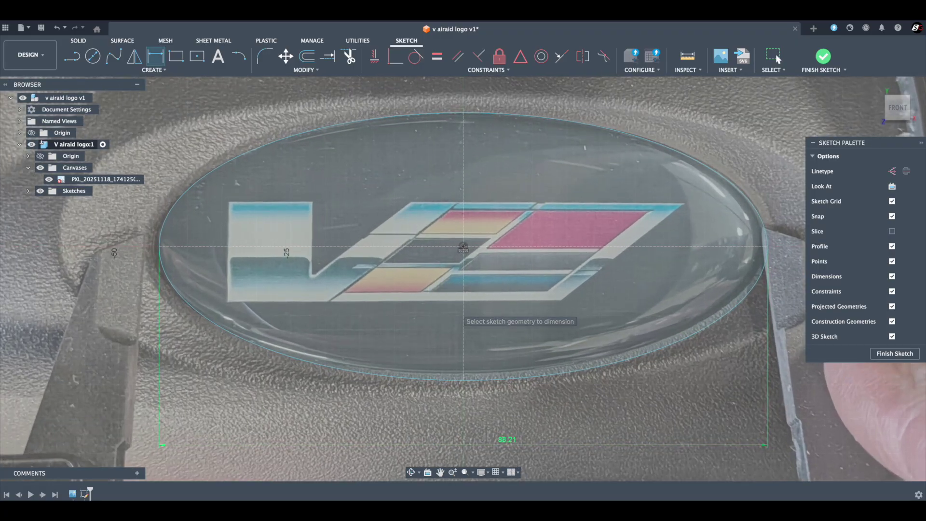
pyautogui.scroll(-2, 447, 297)
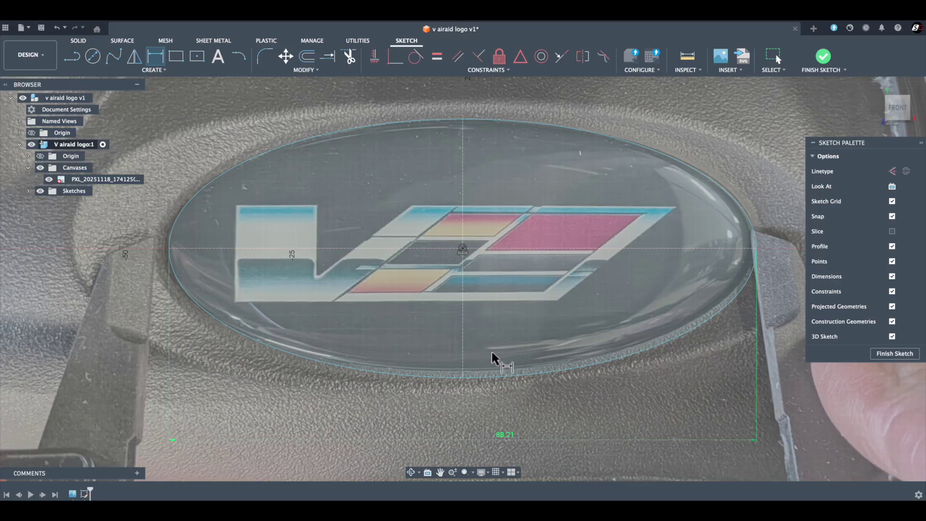
# Dimension the ellipse's top-to-bottom height as 37.5 mm, then edit it to 37 mm.
pyautogui.click(461, 118)
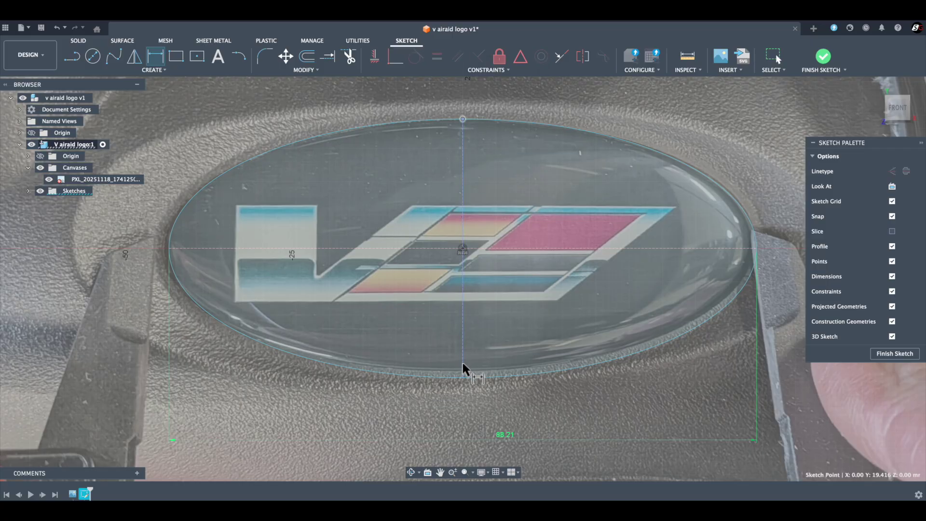
pyautogui.click(461, 373)
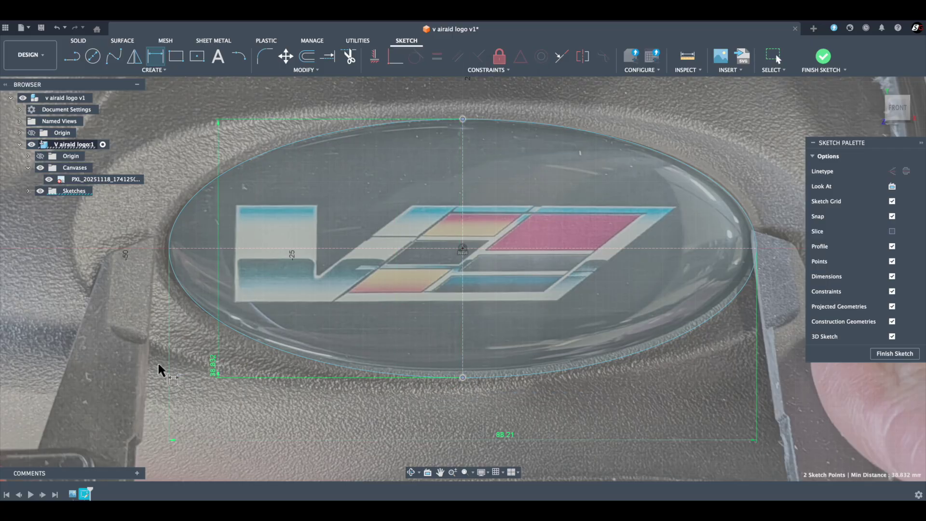
pyautogui.click(120, 363)
pyautogui.write('37')
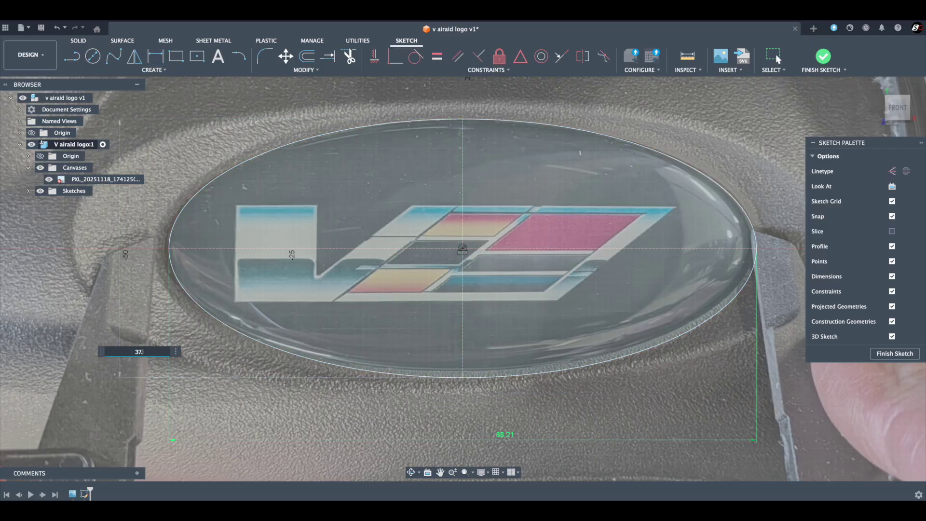
pyautogui.write('.5')
pyautogui.press('Return')
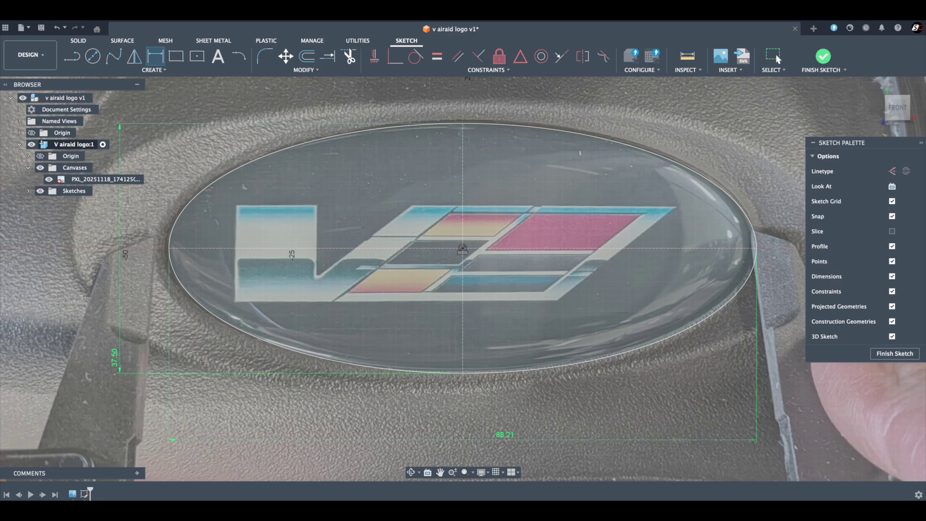
pyautogui.doubleClick(117, 363)
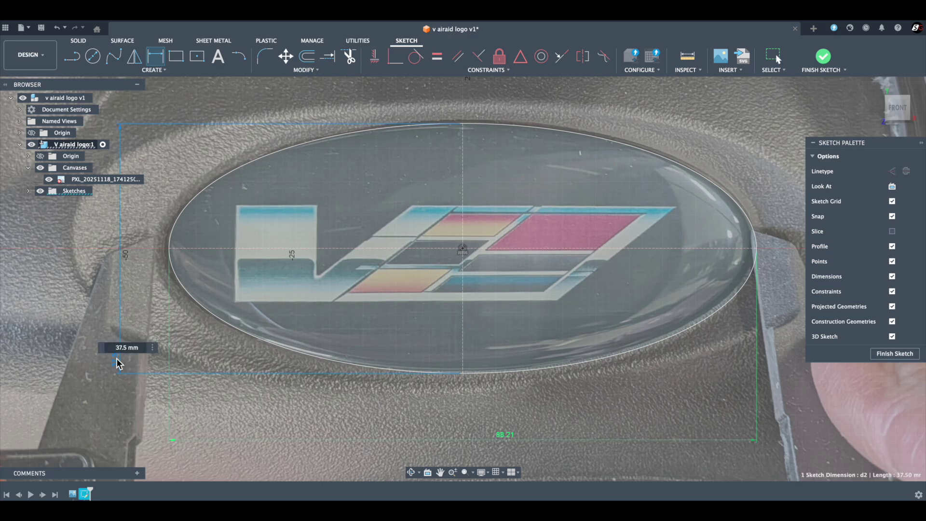
pyautogui.write('37')
pyautogui.press('Return')
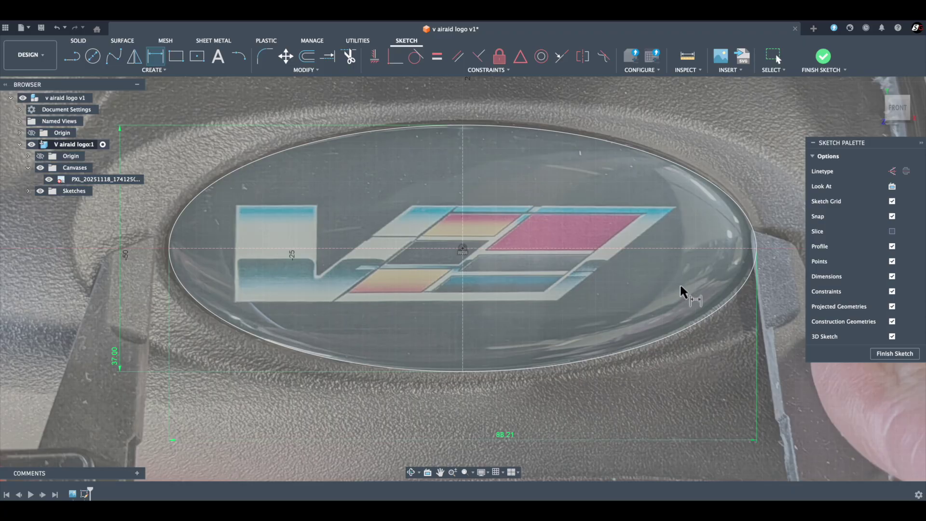
# Finish the sketch and extrude the ellipse profile into a thin 0.6 mm solid disc.
pyautogui.click(885, 353)
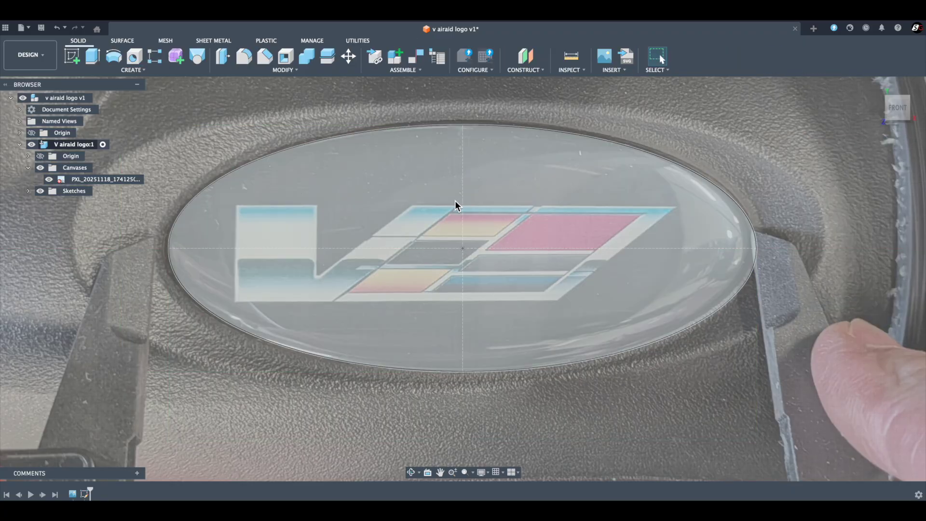
pyautogui.click(396, 210)
pyautogui.press('e')
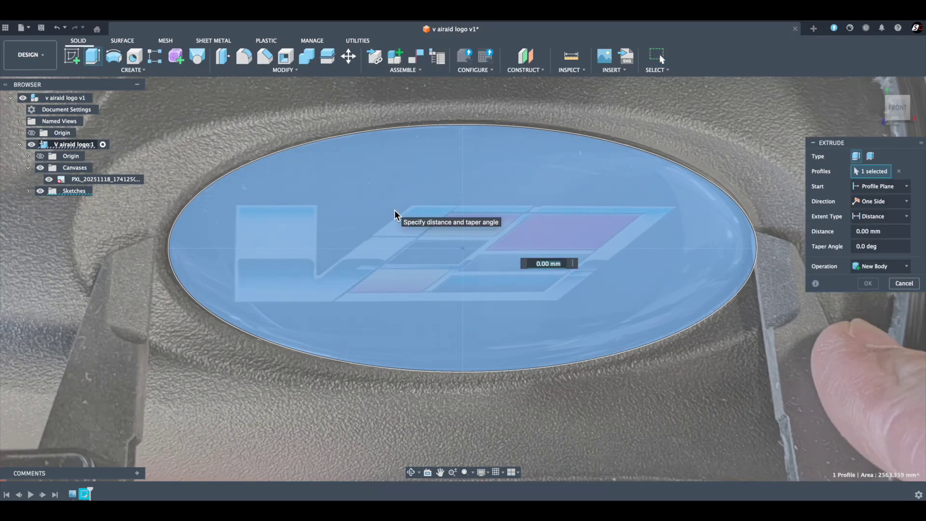
pyautogui.write('/6')
pyautogui.press('BackSpace')
pyautogui.press('BackSpace')
pyautogui.press('Return')
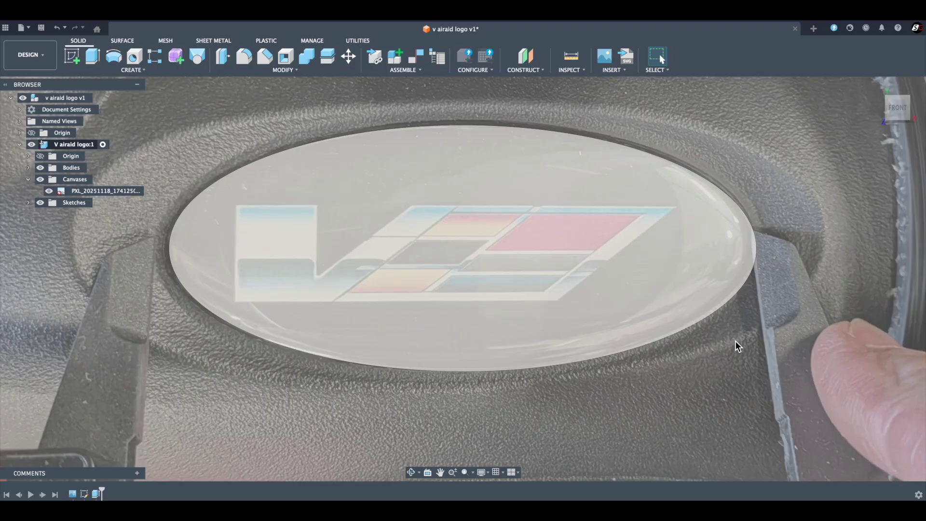
# Hide the reference photo canvas and snap to the front view of the disc.
pyautogui.keyDown('shift'); pyautogui.moveTo(735, 340); pyautogui.dragTo(736, 288, button='middle'); pyautogui.keyUp('shift')
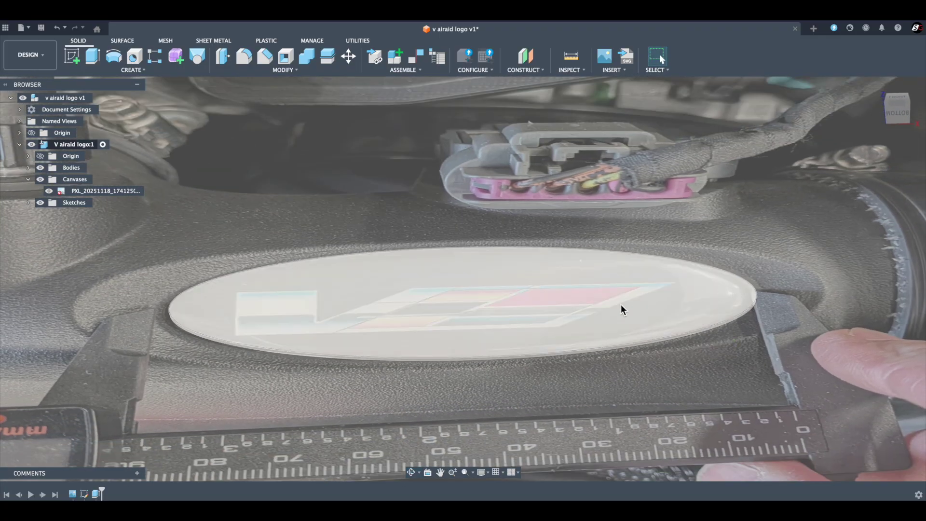
pyautogui.scroll(1, 620, 306)
pyautogui.scroll(-3, 620, 306)
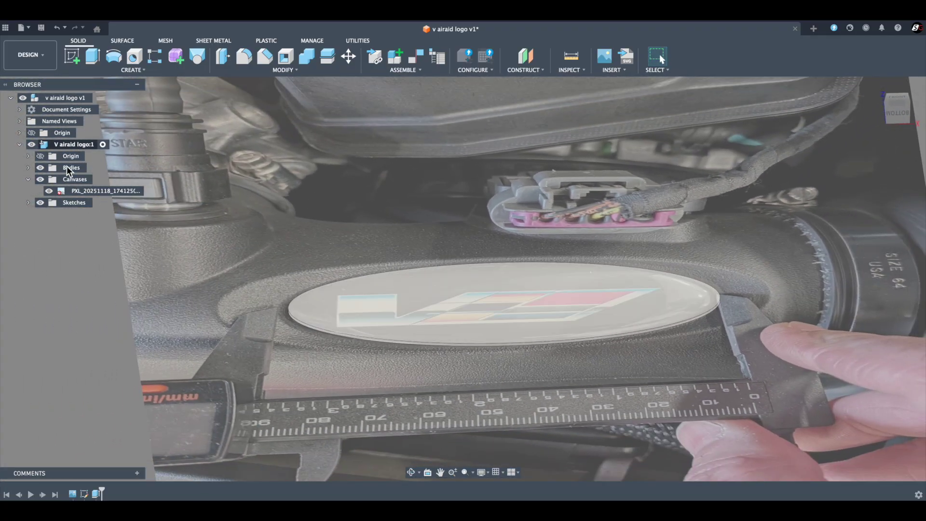
pyautogui.click(40, 180)
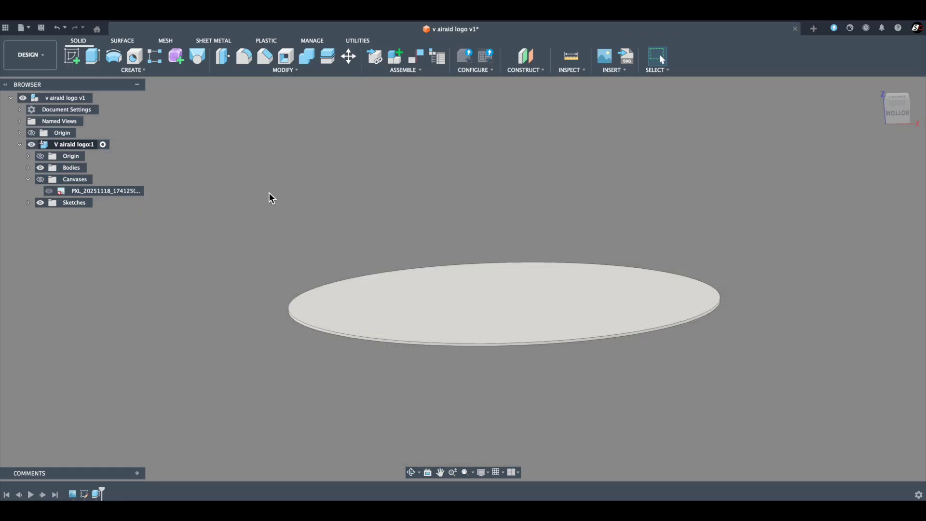
pyautogui.keyDown('shift'); pyautogui.moveTo(270, 199); pyautogui.dragTo(260, 234, button='middle'); pyautogui.keyUp('shift')
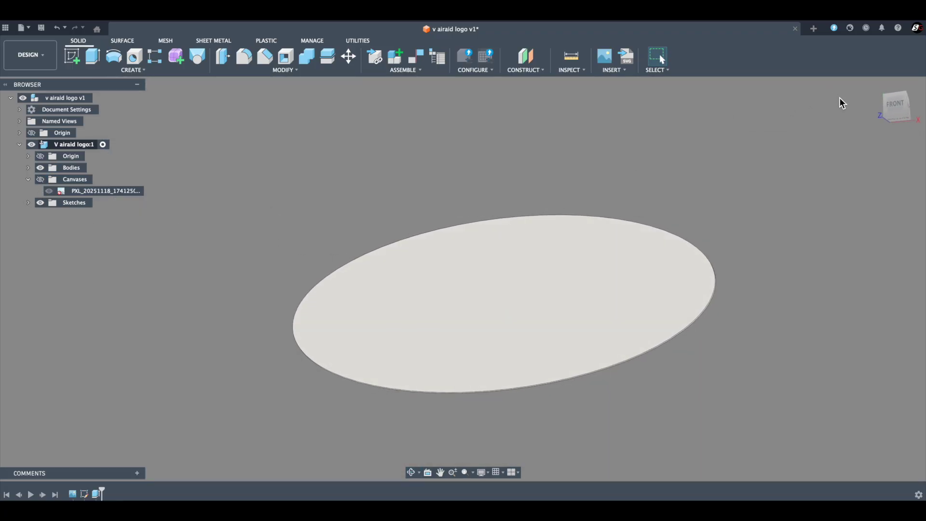
pyautogui.click(899, 110)
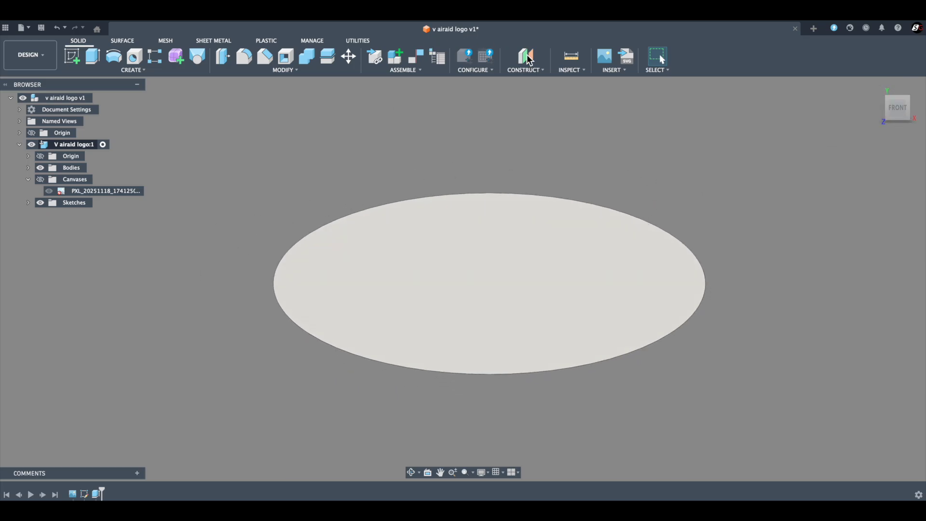
pyautogui.click(627, 57)
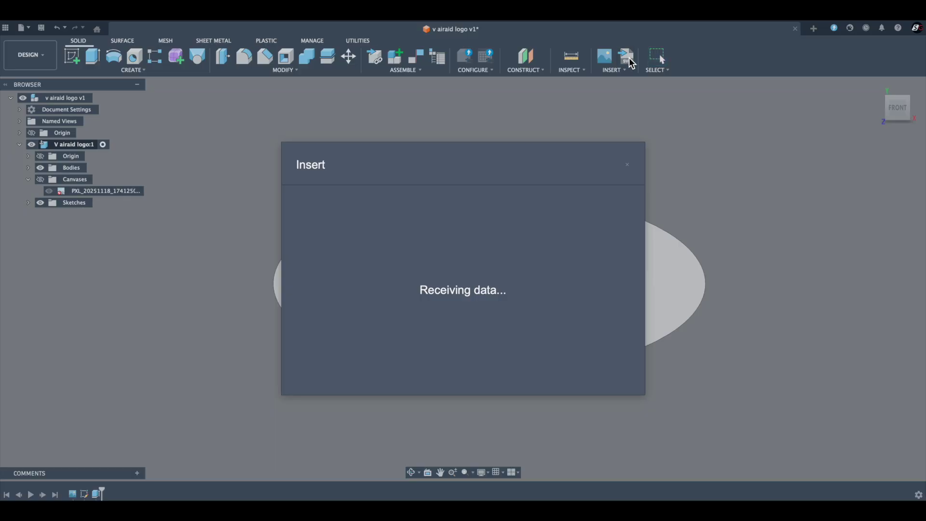
# Load ats-v logo v2.svg from the Projects > V folder onto the badge face.
pyautogui.click(337, 370)
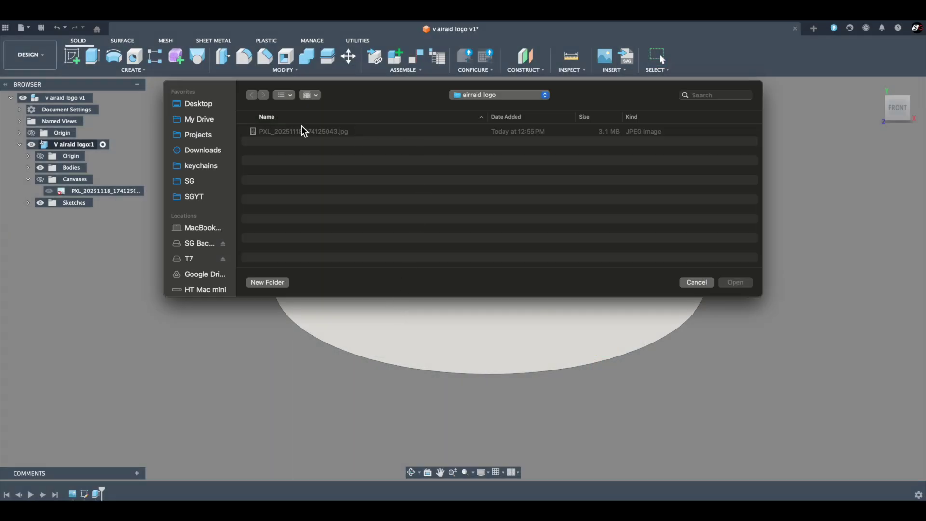
pyautogui.click(194, 136)
pyautogui.scroll(-1, 264, 252)
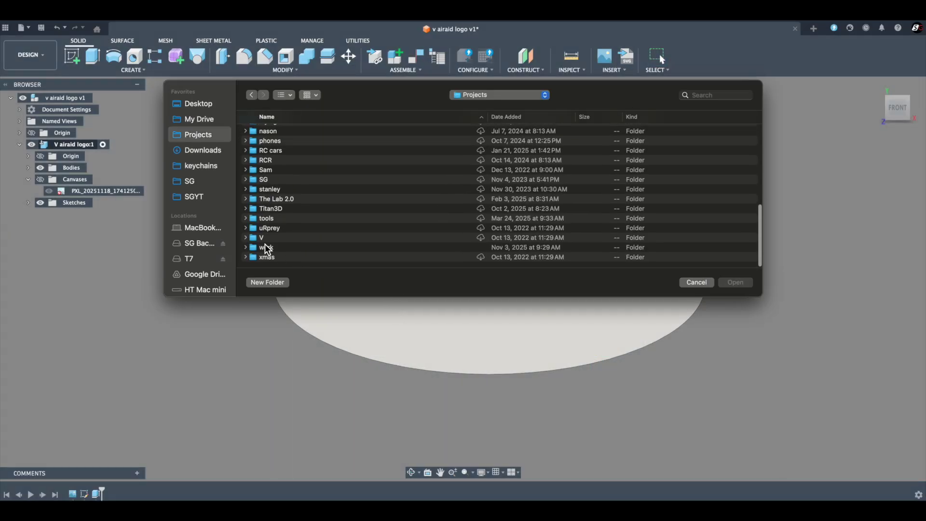
pyautogui.doubleClick(265, 241)
pyautogui.scroll(-1, 289, 203)
pyautogui.click(306, 154)
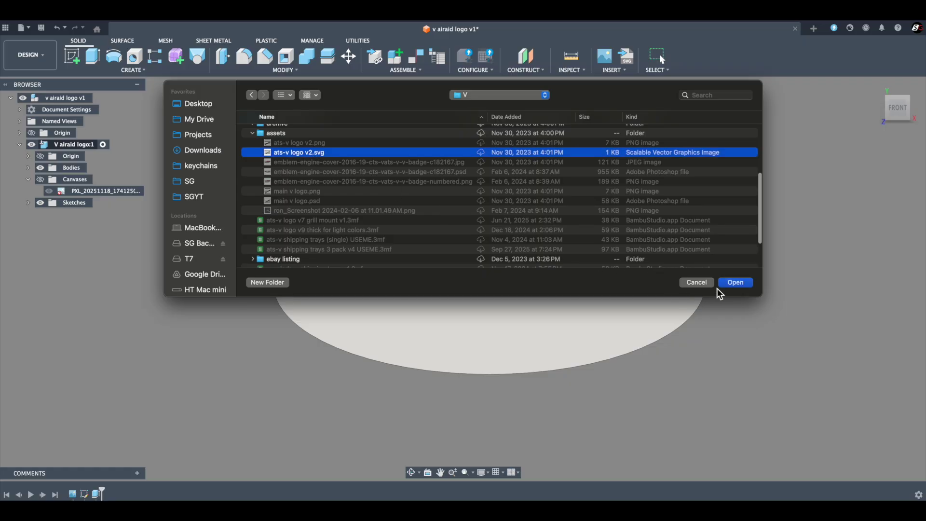
pyautogui.click(731, 283)
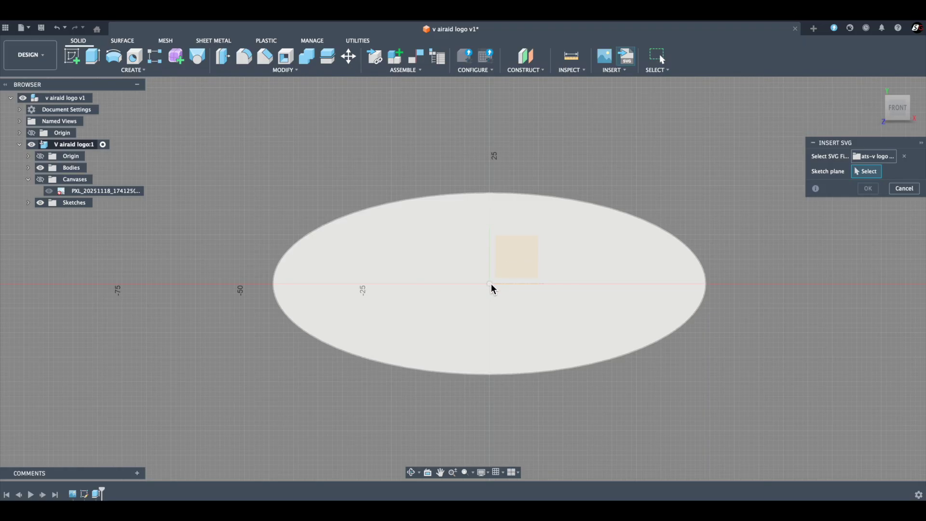
pyautogui.click(492, 288)
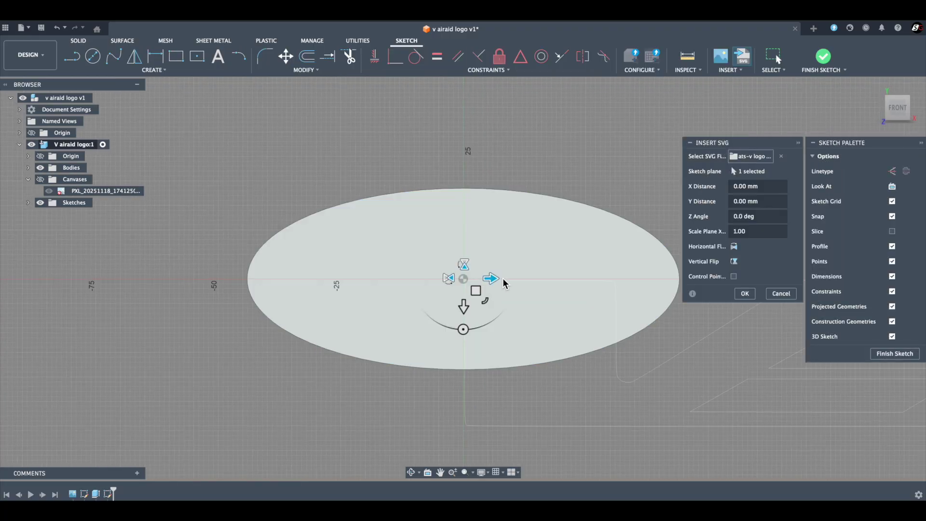
# Scale and position the V logo inside the oval, confirm it, and finish the sketch.
pyautogui.moveTo(486, 304); pyautogui.dragTo(299, 270)
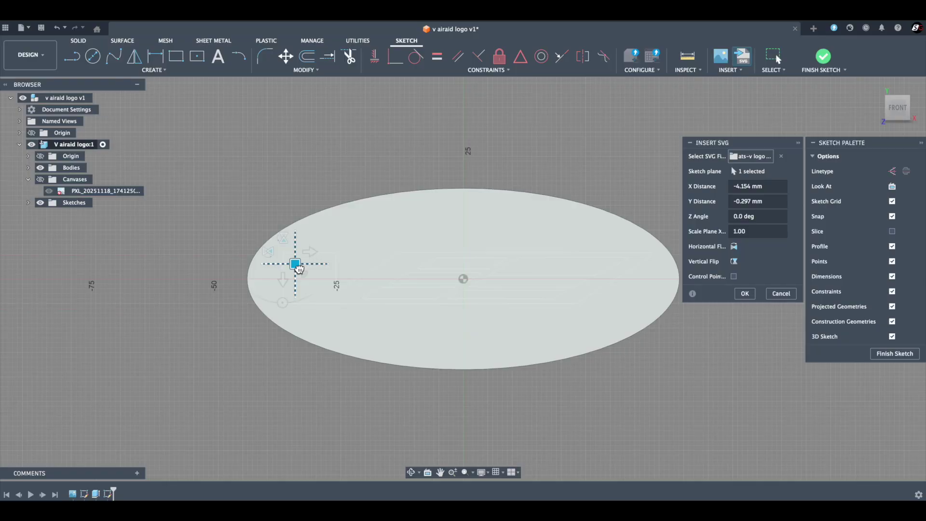
pyautogui.moveTo(299, 268); pyautogui.dragTo(299, 268)
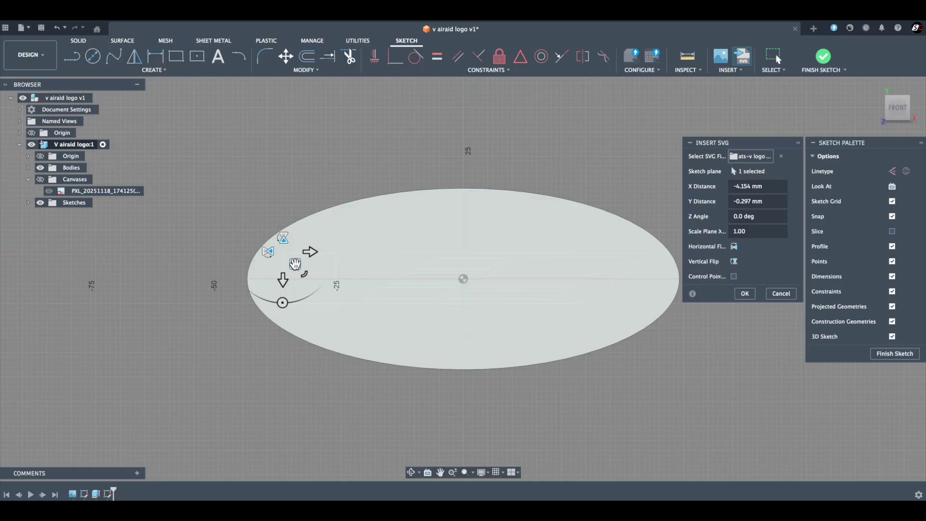
pyautogui.click(745, 293)
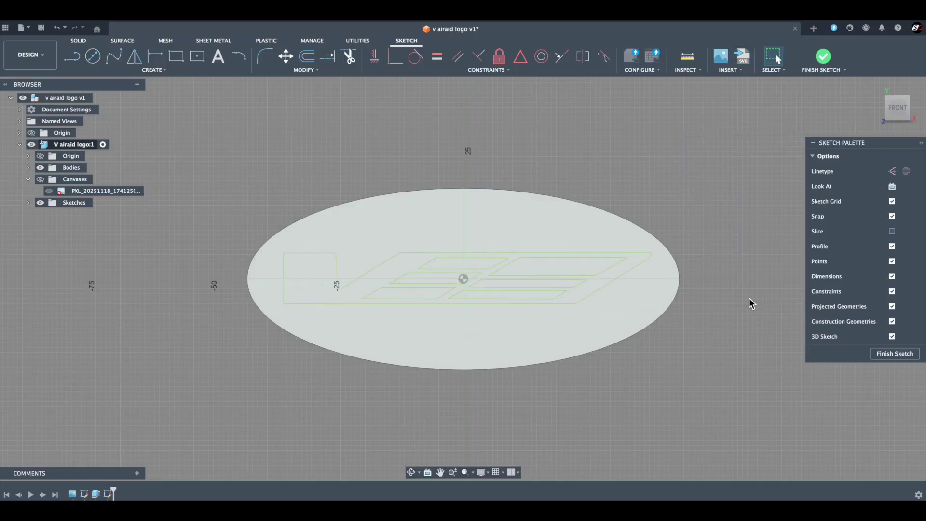
pyautogui.click(894, 354)
pyautogui.moveTo(769, 356)
pyautogui.keyDown('shift'); pyautogui.mouseDown(button='middle')
pyautogui.moveTo(769, 328)
pyautogui.moveTo(732, 323)
pyautogui.moveTo(724, 310)
pyautogui.moveTo(759, 331)
pyautogui.moveTo(786, 328)
pyautogui.moveTo(754, 330)
pyautogui.mouseUp(button='middle'); pyautogui.keyUp('shift')
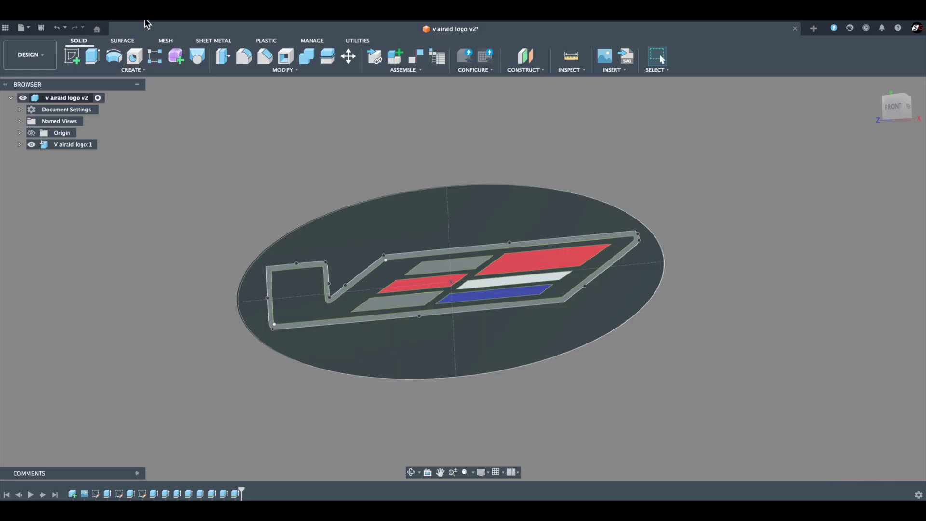
# Save the whole design as a 3MF mesh sent to Bambu Studio.
pyautogui.rightClick(66, 98)
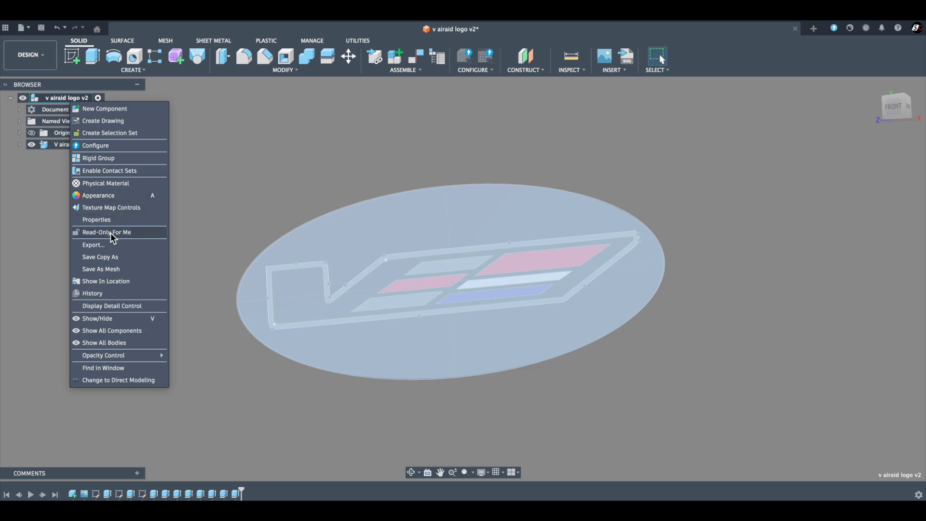
pyautogui.click(104, 271)
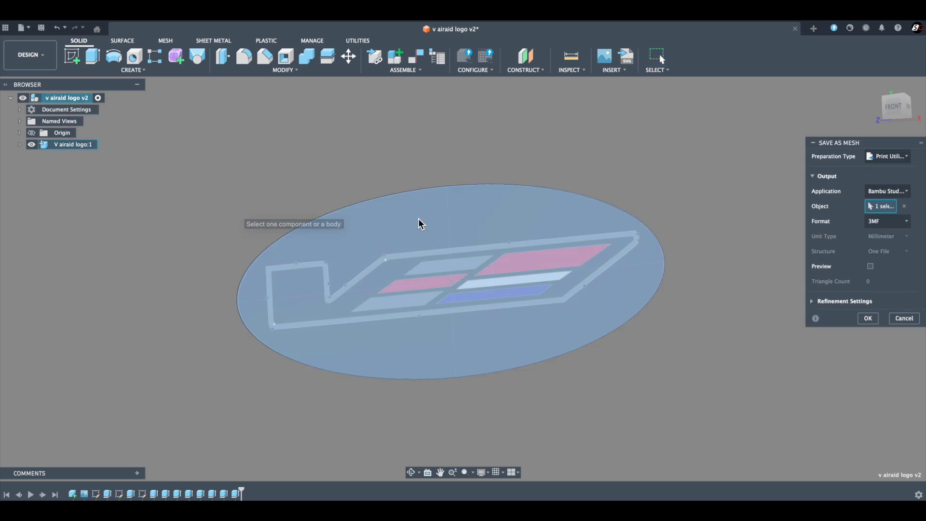
pyautogui.click(869, 318)
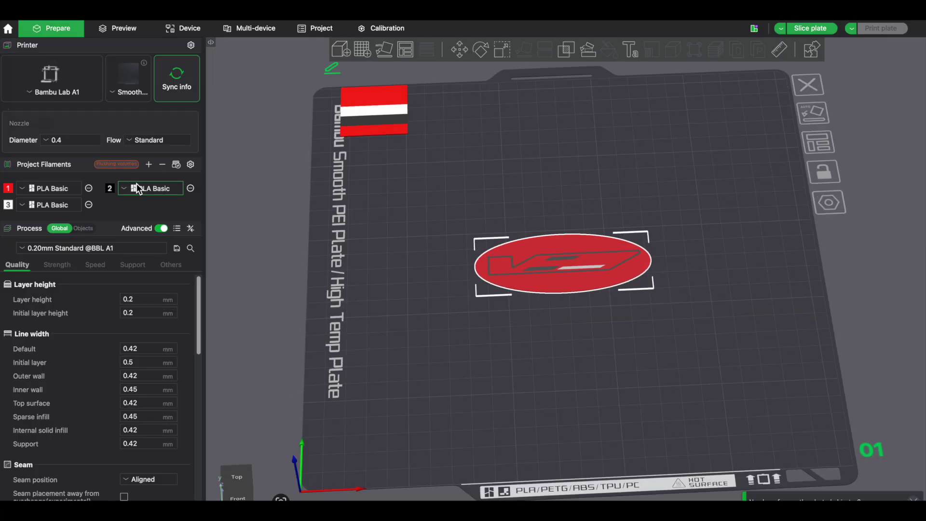
# Set filament 1 to black and filament 2 to grey.
pyautogui.click(9, 189)
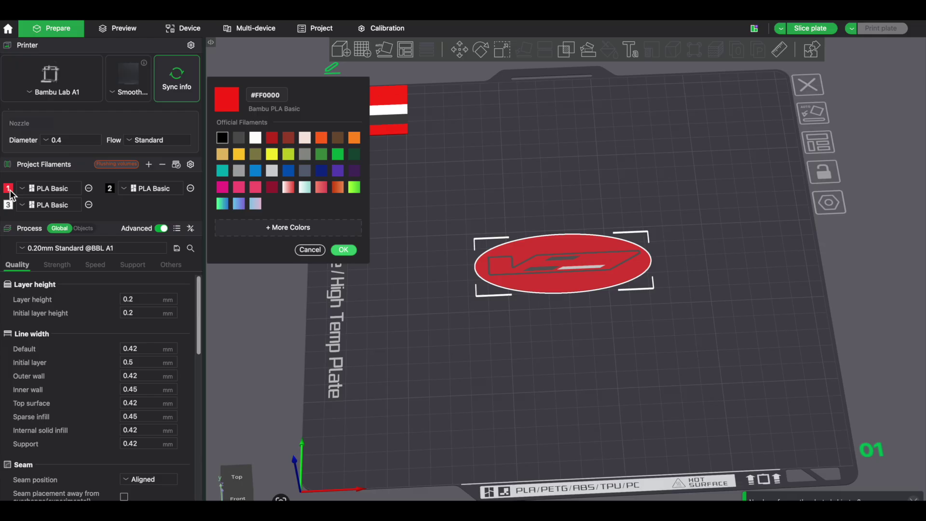
pyautogui.click(221, 139)
pyautogui.click(343, 251)
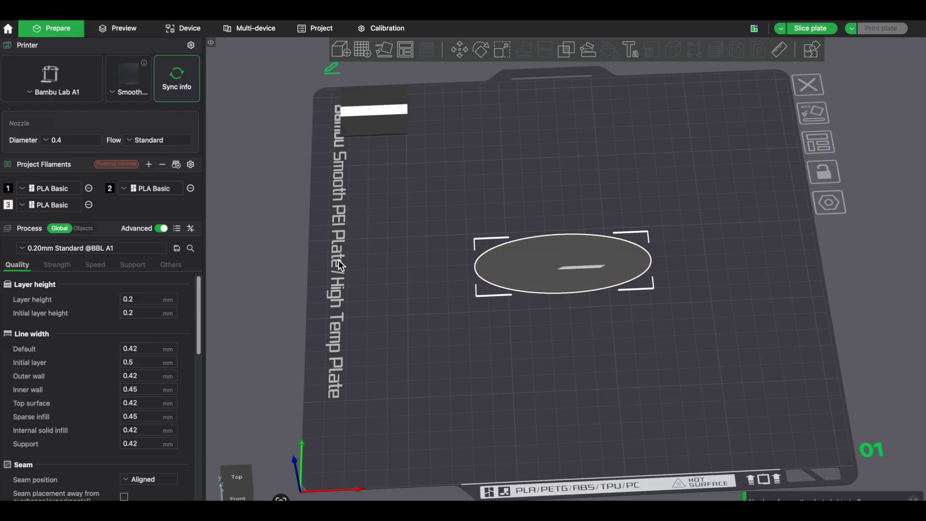
pyautogui.click(110, 188)
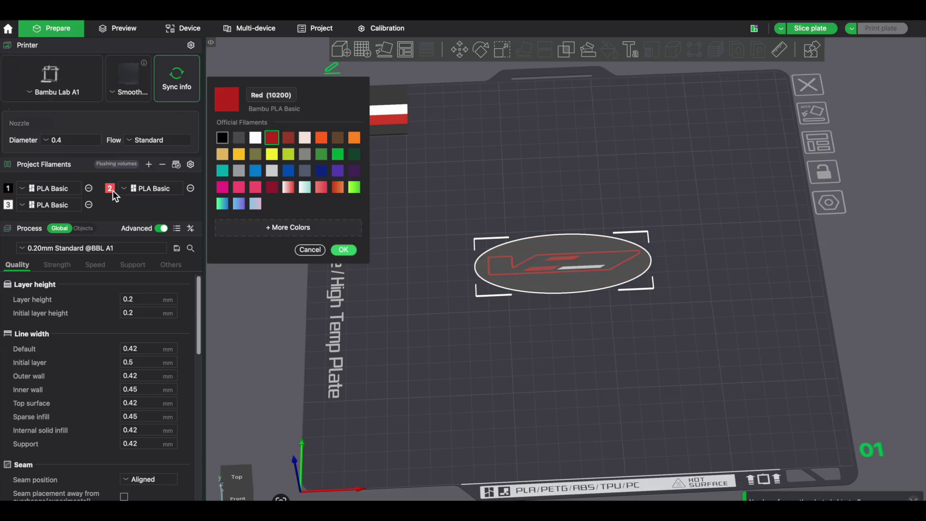
pyautogui.click(305, 152)
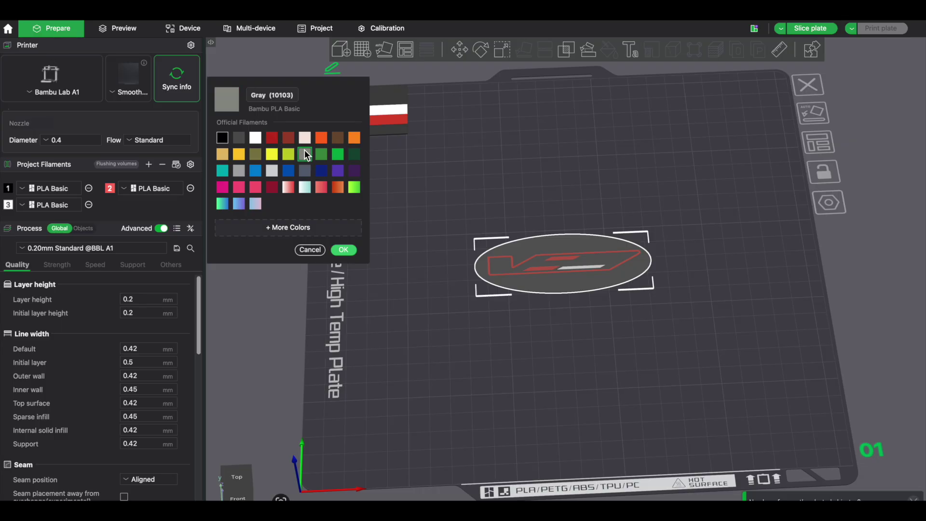
pyautogui.click(345, 250)
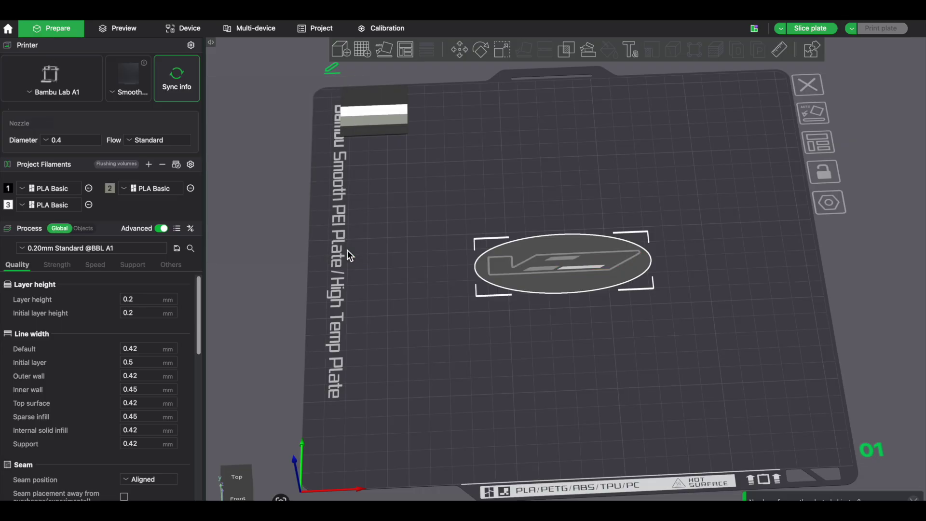
# Add more project filaments, set filament 4 to red, and show per-part filament assignments.
pyautogui.click(150, 165)
pyautogui.click(149, 164)
pyautogui.click(109, 205)
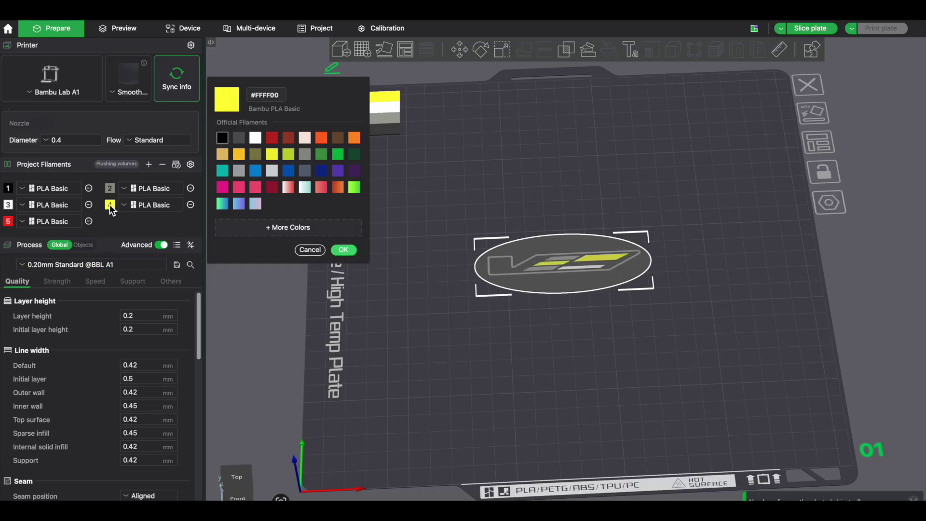
pyautogui.click(272, 138)
pyautogui.click(343, 250)
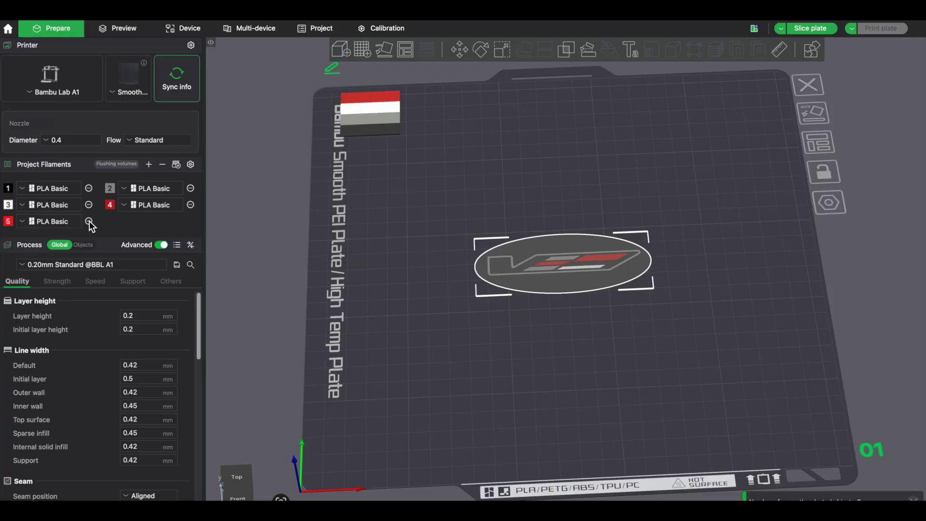
pyautogui.click(83, 244)
pyautogui.scroll(3, 77, 311)
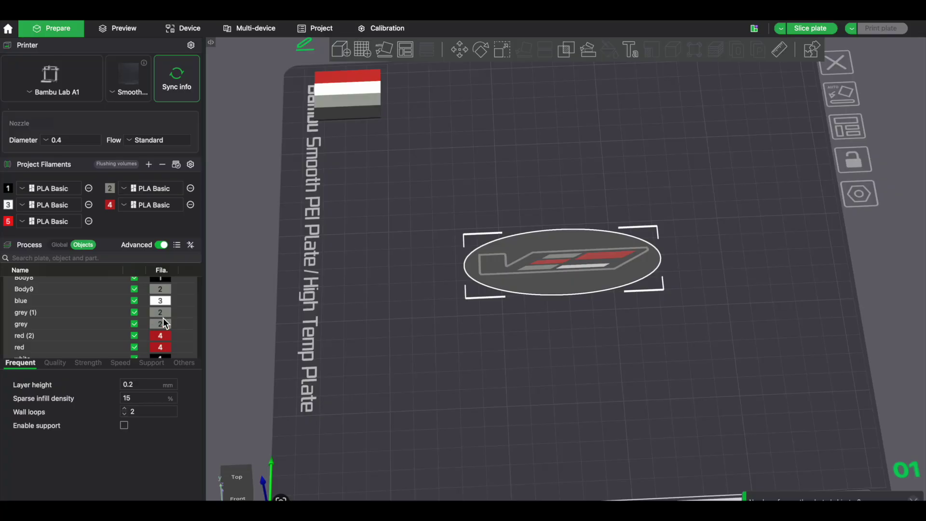
# Assign the blue part to filament 5 and make filament 5 blue.
pyautogui.click(165, 301)
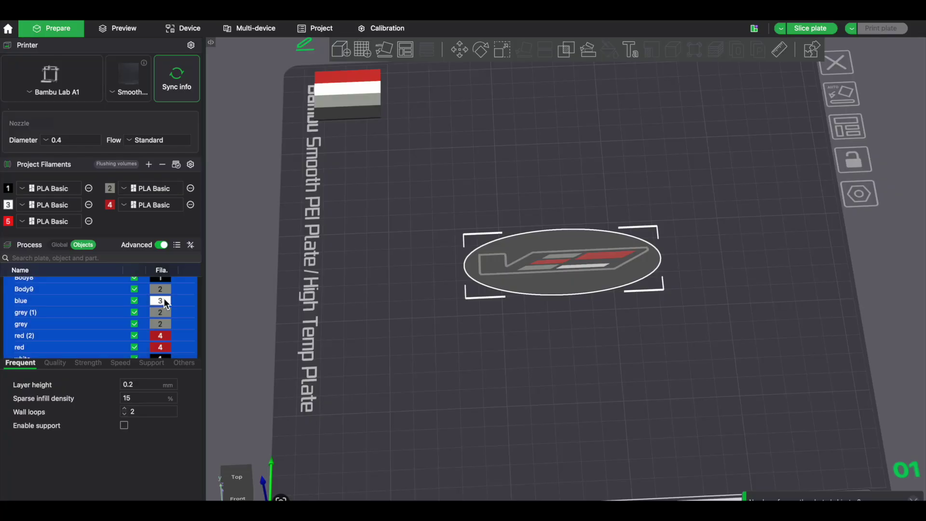
pyautogui.click(8, 221)
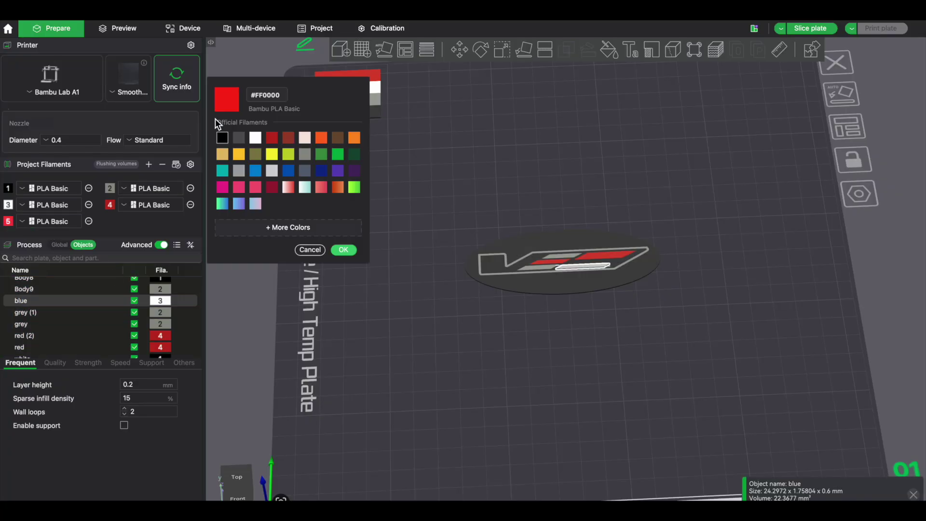
pyautogui.click(294, 170)
pyautogui.click(342, 250)
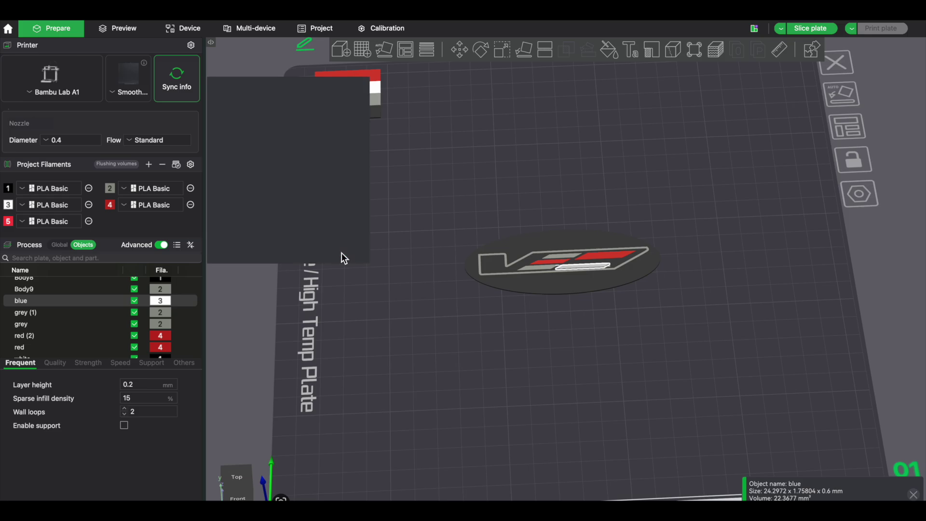
# Select all the badge parts and merge them into one assembly.
pyautogui.scroll(-1, 142, 347)
pyautogui.click(161, 336)
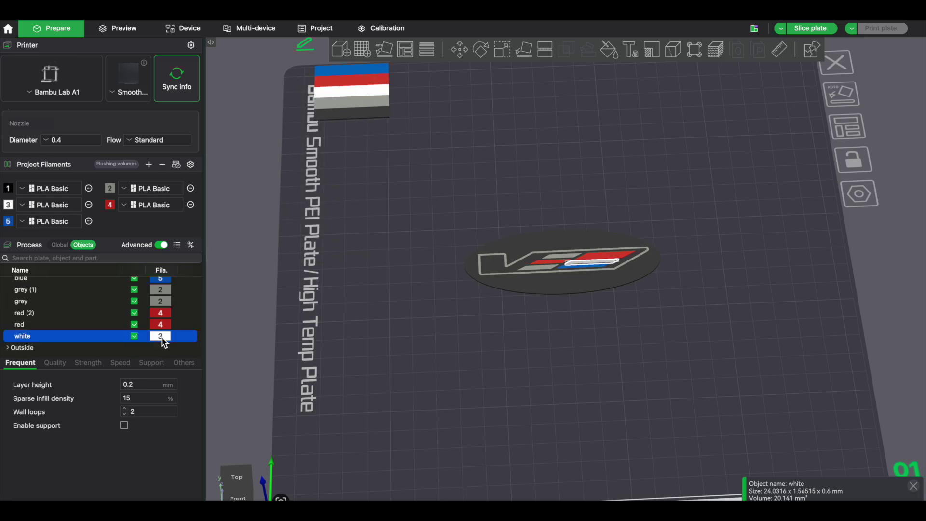
pyautogui.click(375, 258)
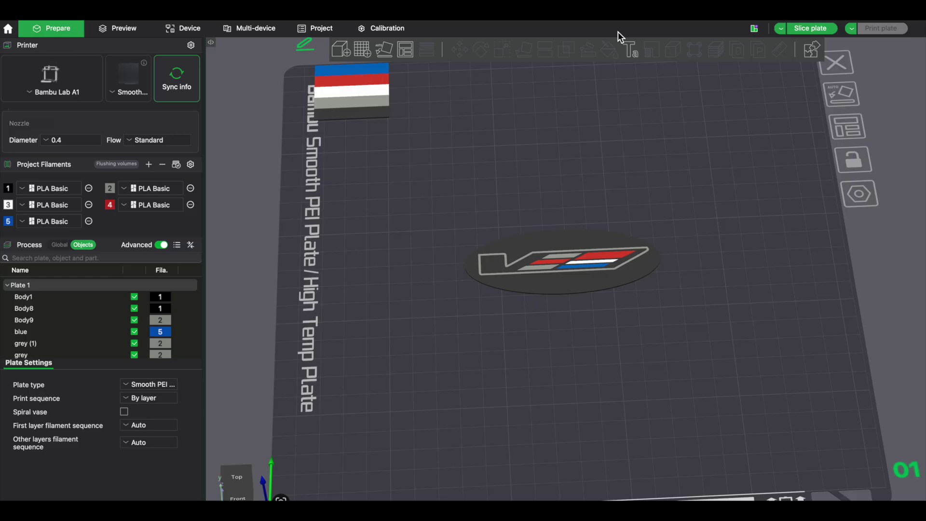
pyautogui.click(27, 296)
pyautogui.scroll(-3, 51, 299)
pyautogui.keyDown('shift'); pyautogui.click(31, 342); pyautogui.keyUp('shift')
pyautogui.rightClick(31, 342)
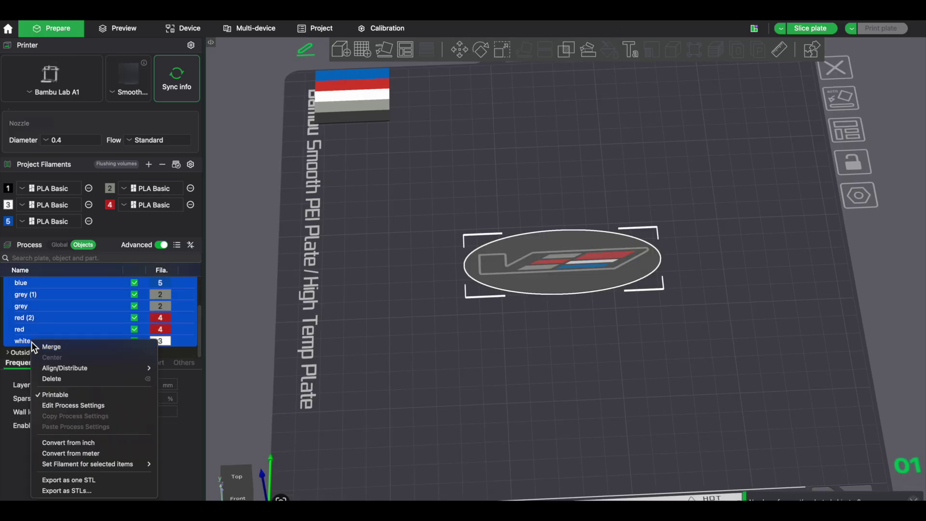
pyautogui.click(48, 346)
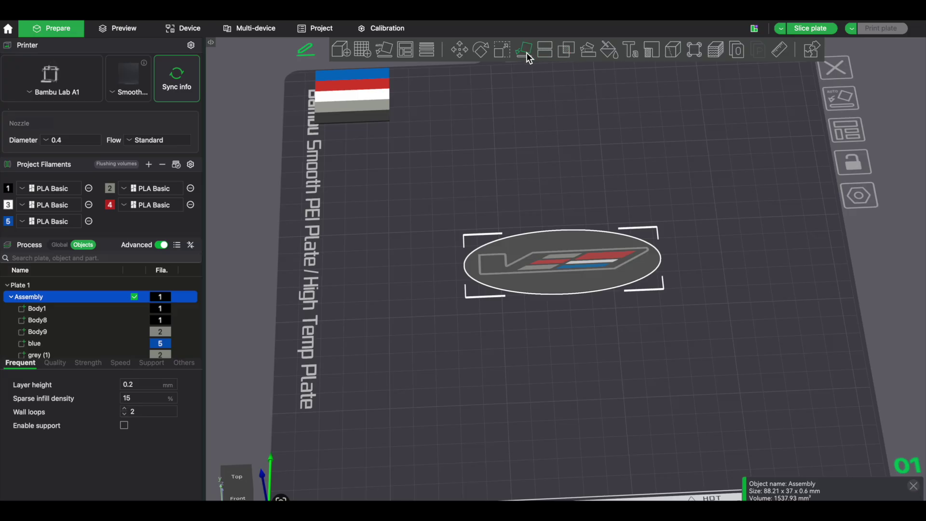
# Lay the badge face-down on the plate using its logo face, viewed from the front.
pyautogui.click(526, 52)
pyautogui.click(561, 245)
pyautogui.click(553, 176)
pyautogui.press('3')
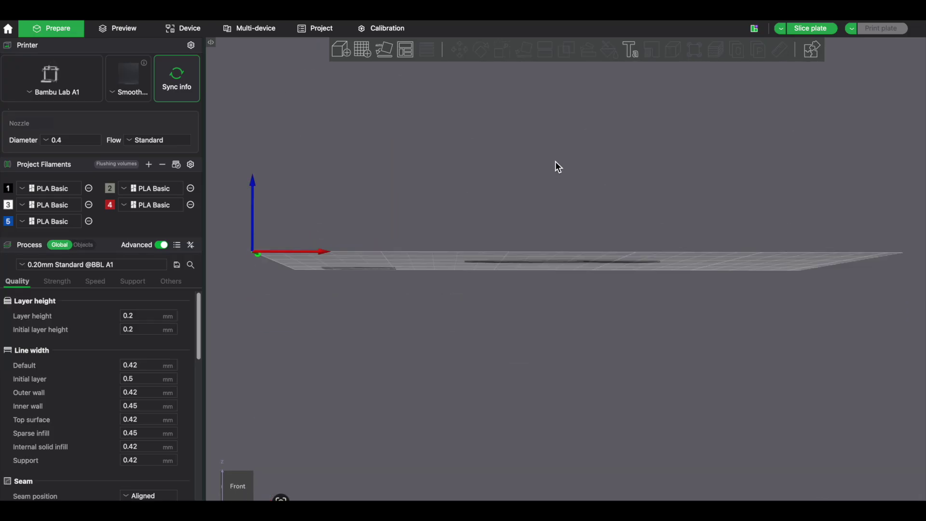